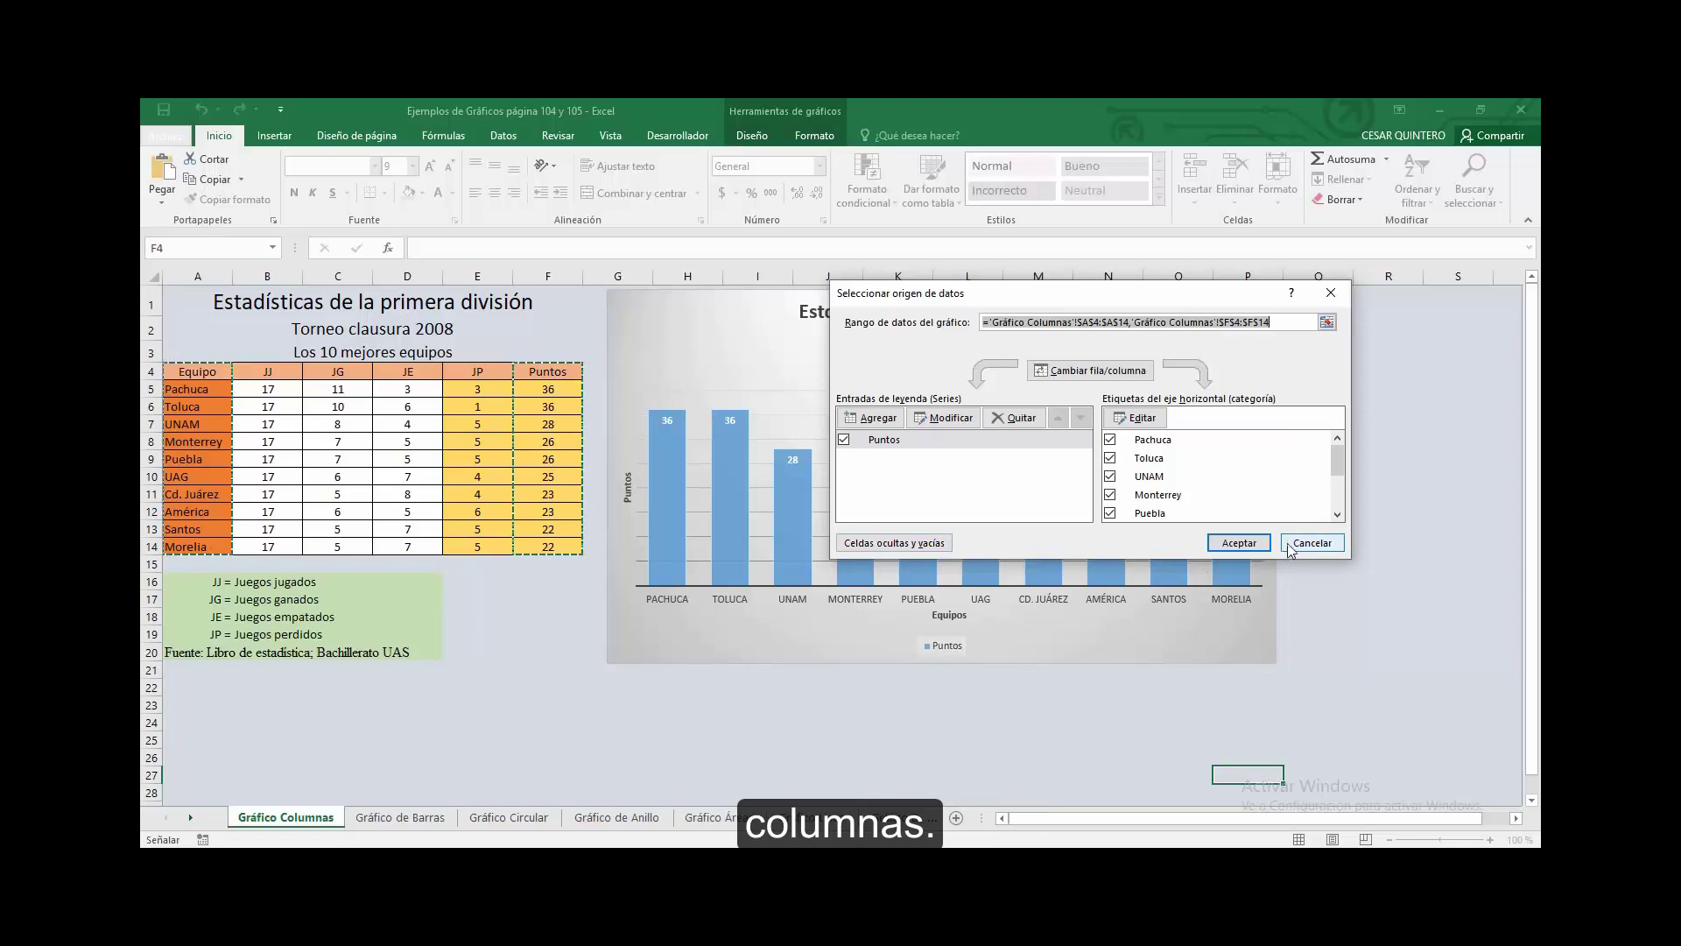
On the Gráfico de Barras sheet, examine the bar chart's source data range and series, leaving them unchanged.
left_click(414, 816)
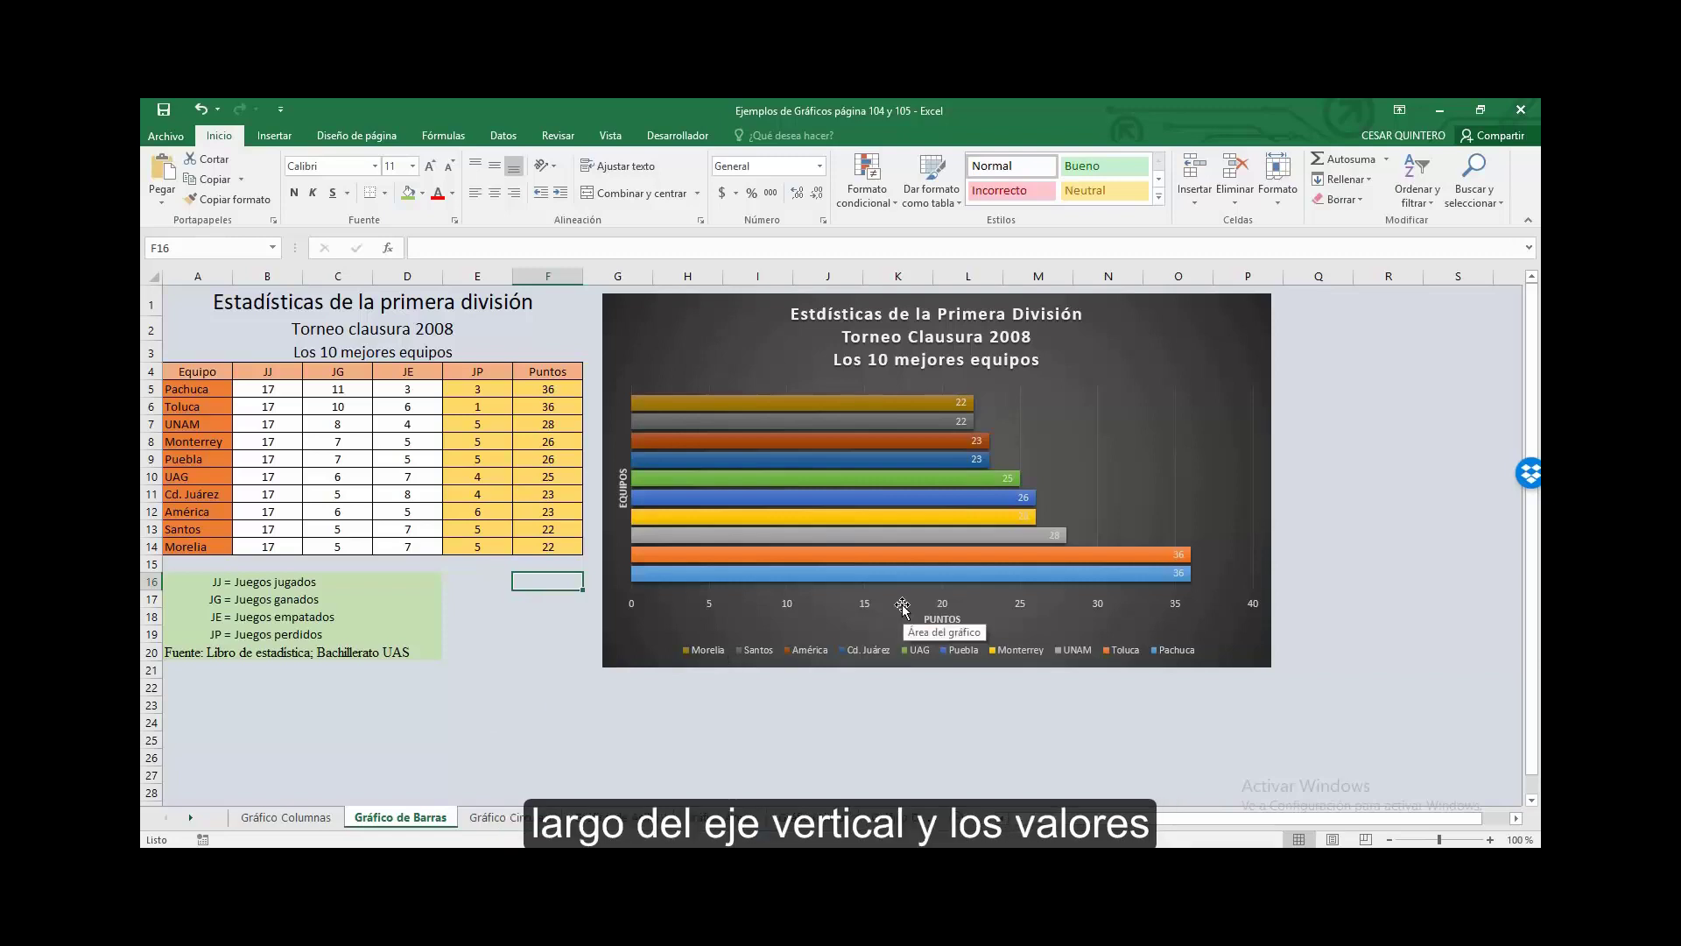
mouse_move(909, 570)
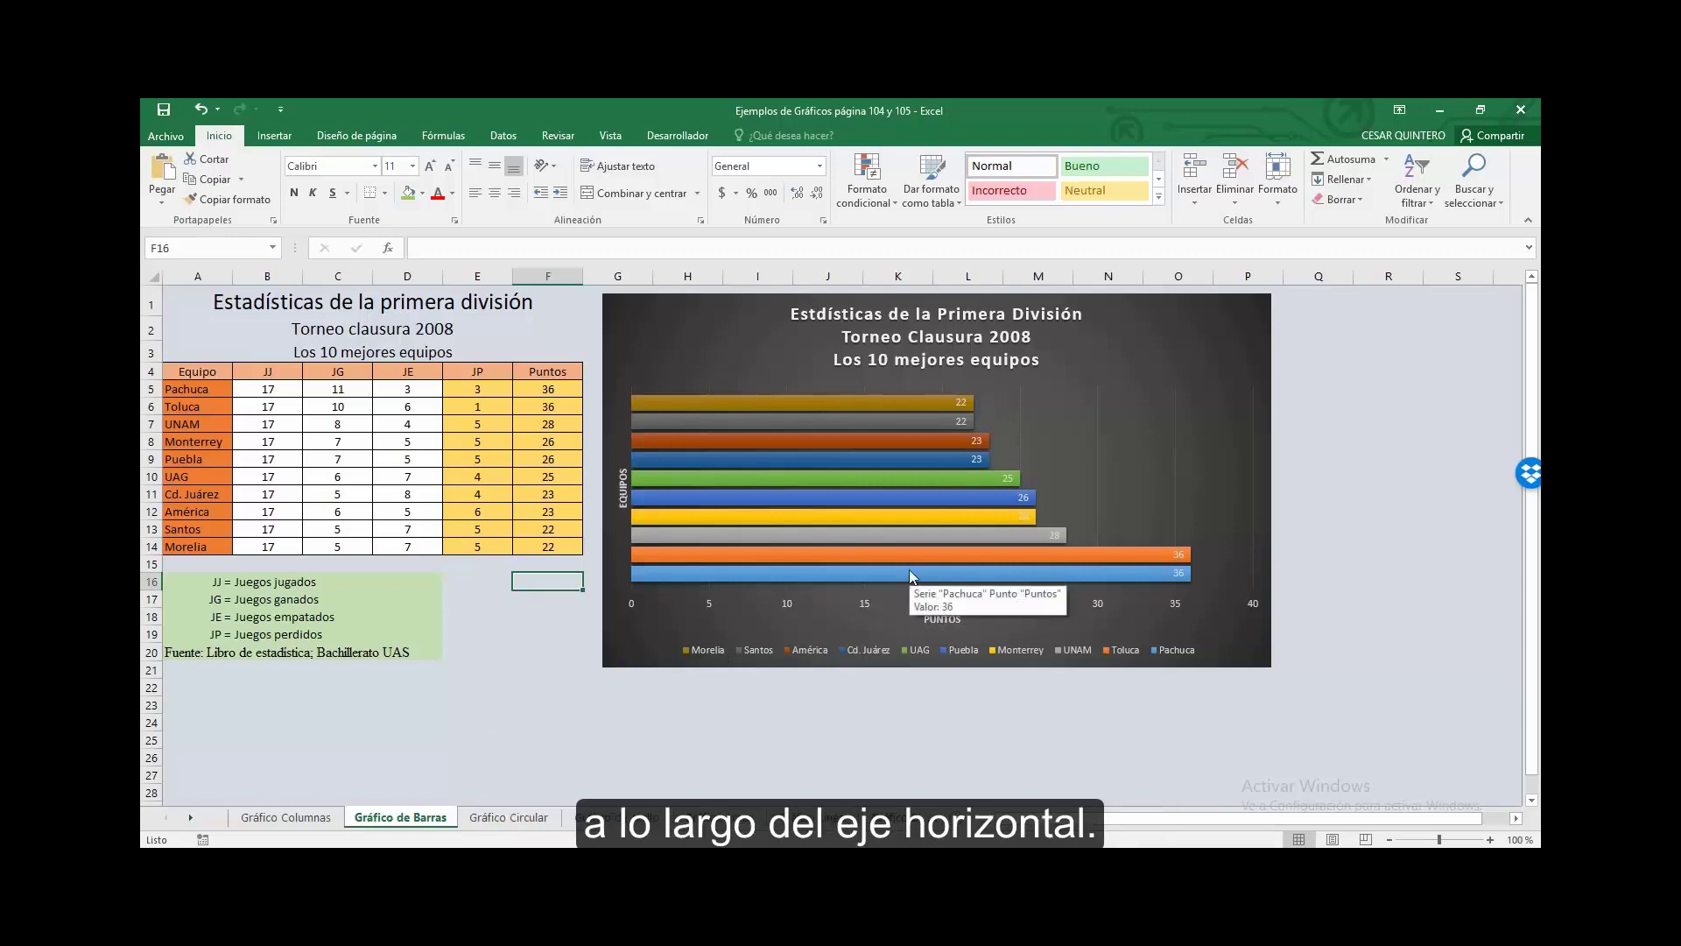
left_click(1143, 448)
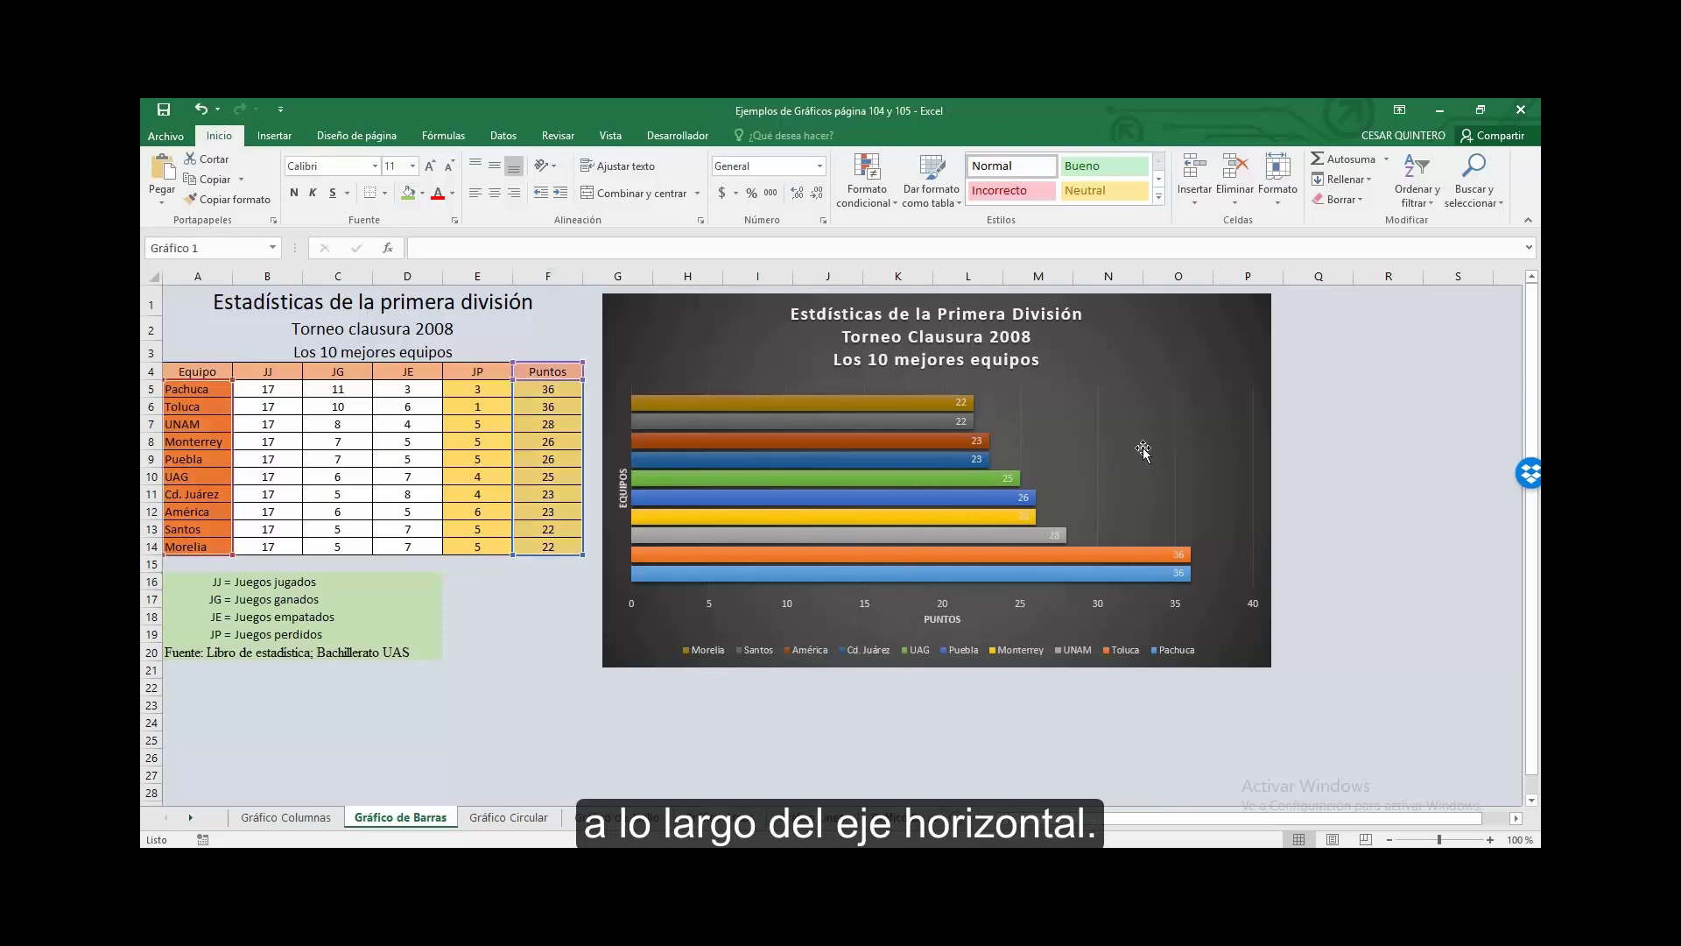
right_click(1142, 448)
left_click(1193, 543)
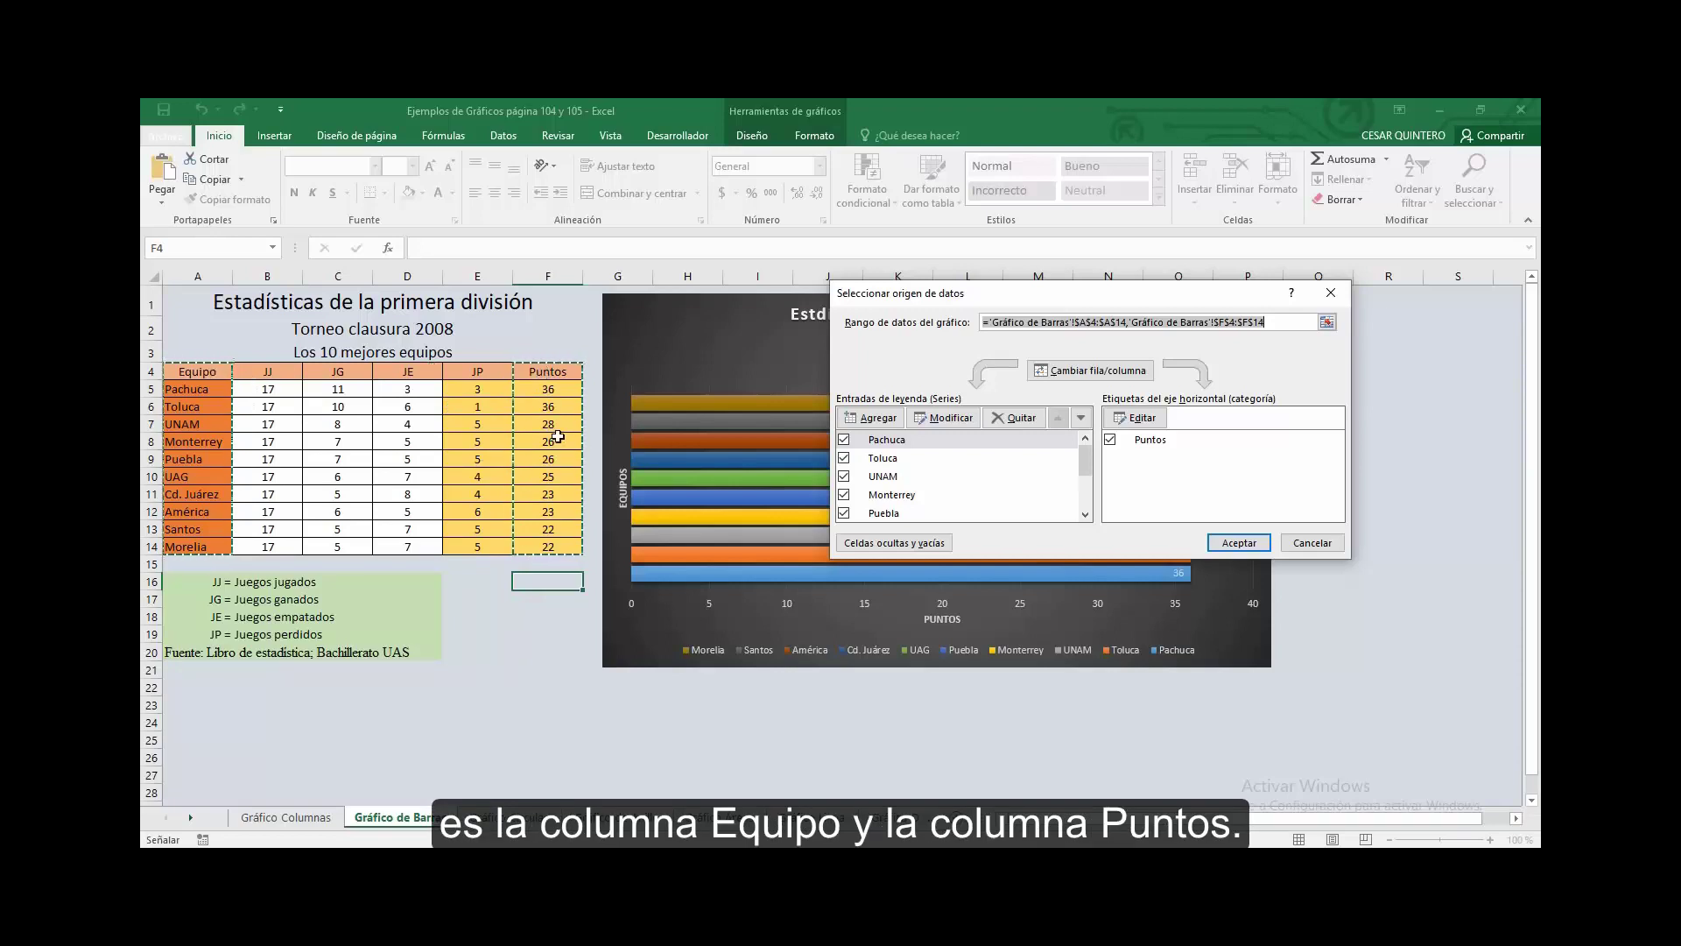
left_click(1311, 546)
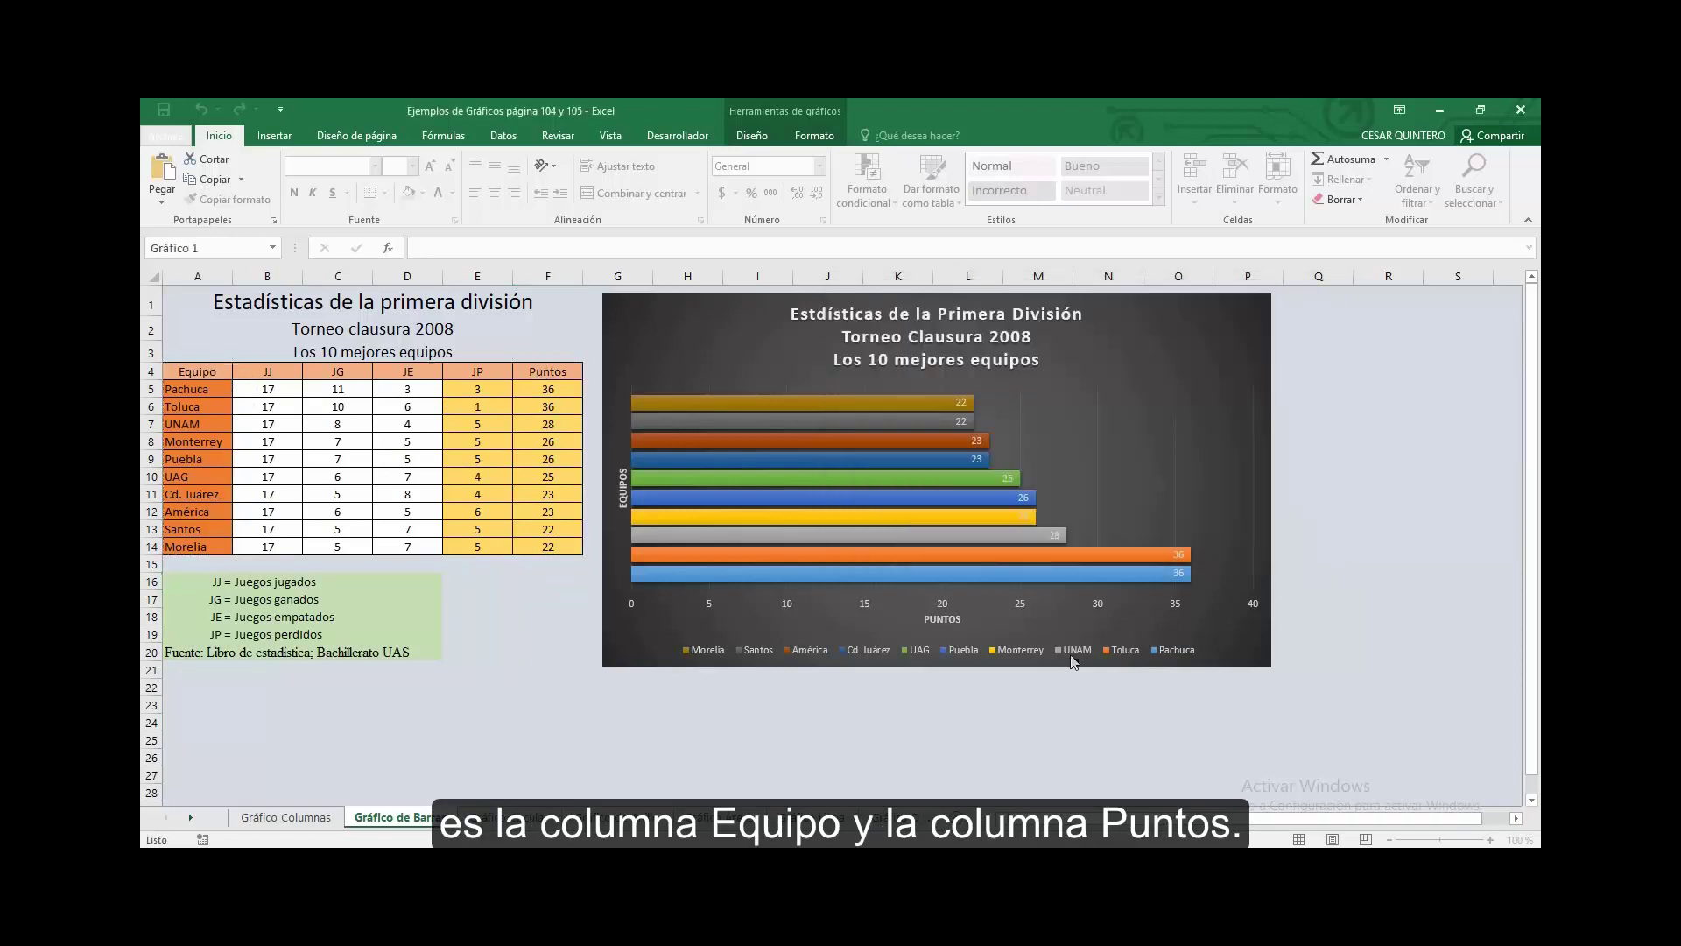
On the Gráfico Circular sheet, examine which cells of the Horario de Verano table feed the pie chart.
left_click(522, 820)
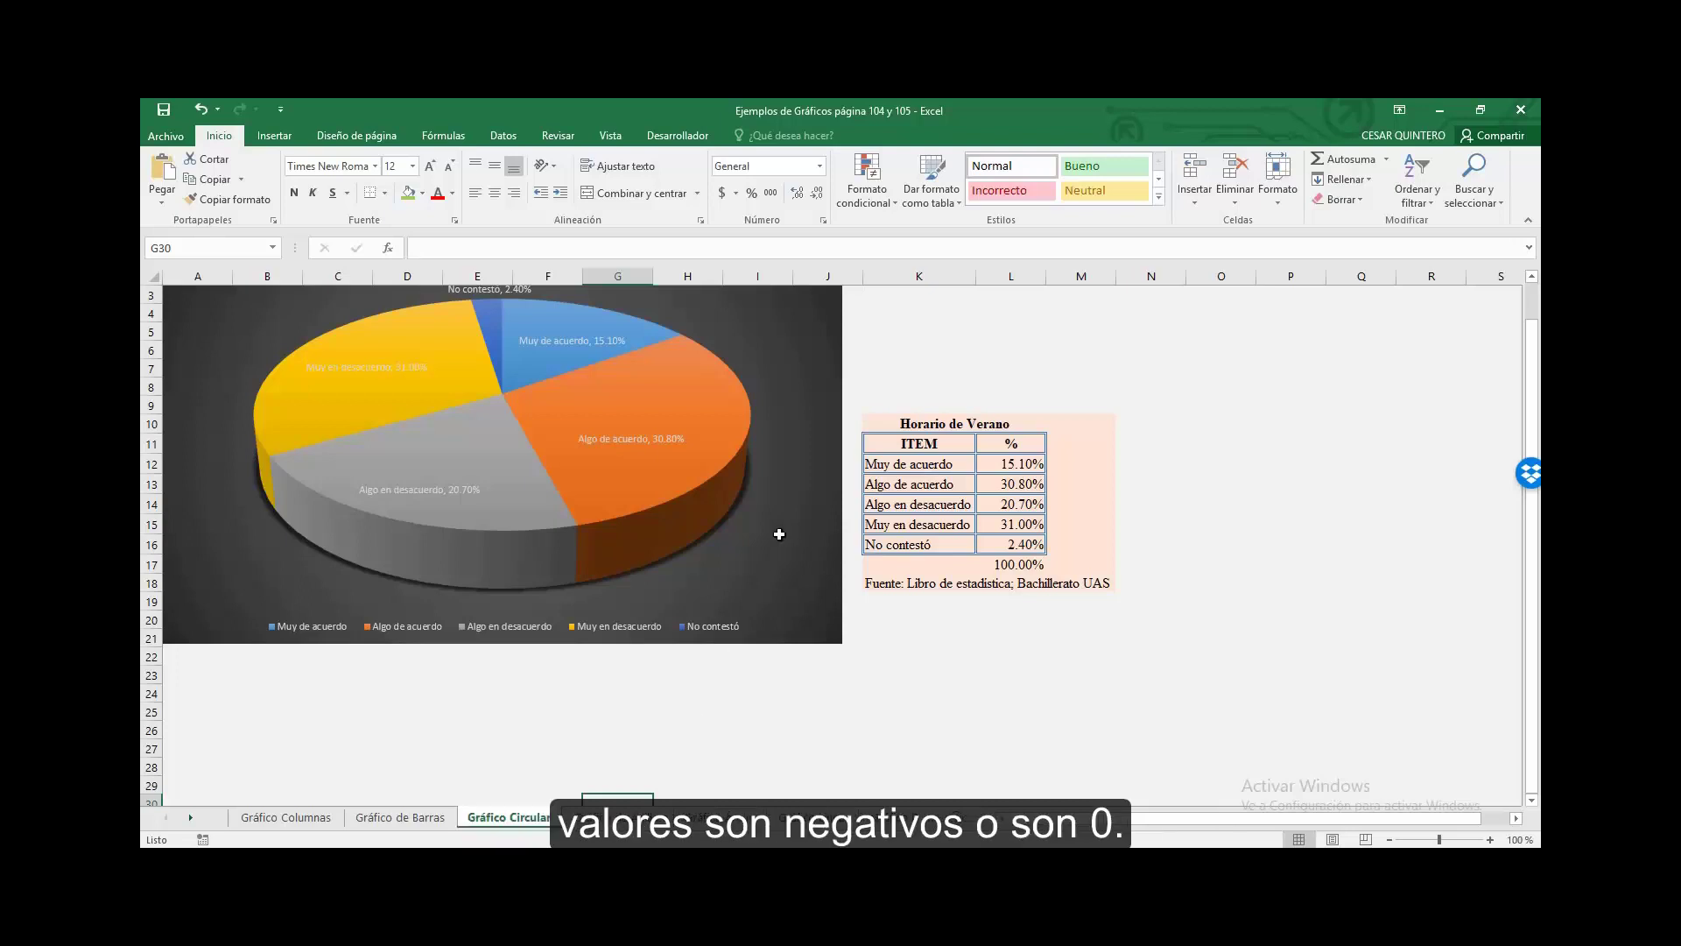
right_click(828, 492)
left_click(884, 572)
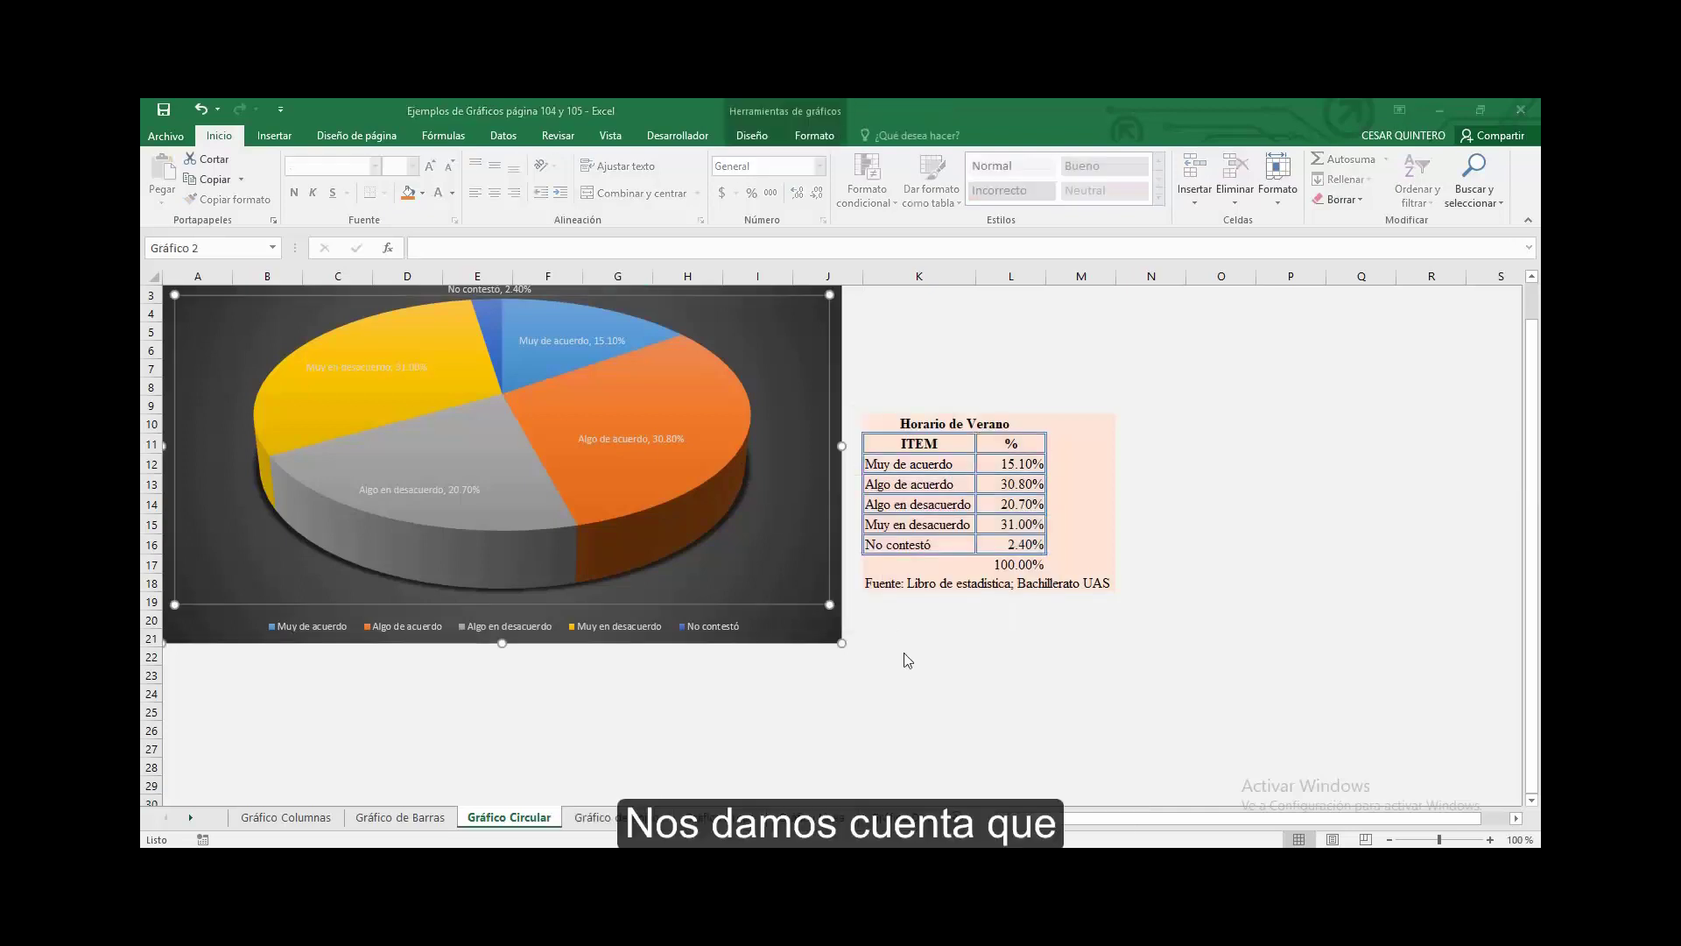
left_click_drag(1090, 298, 1294, 355)
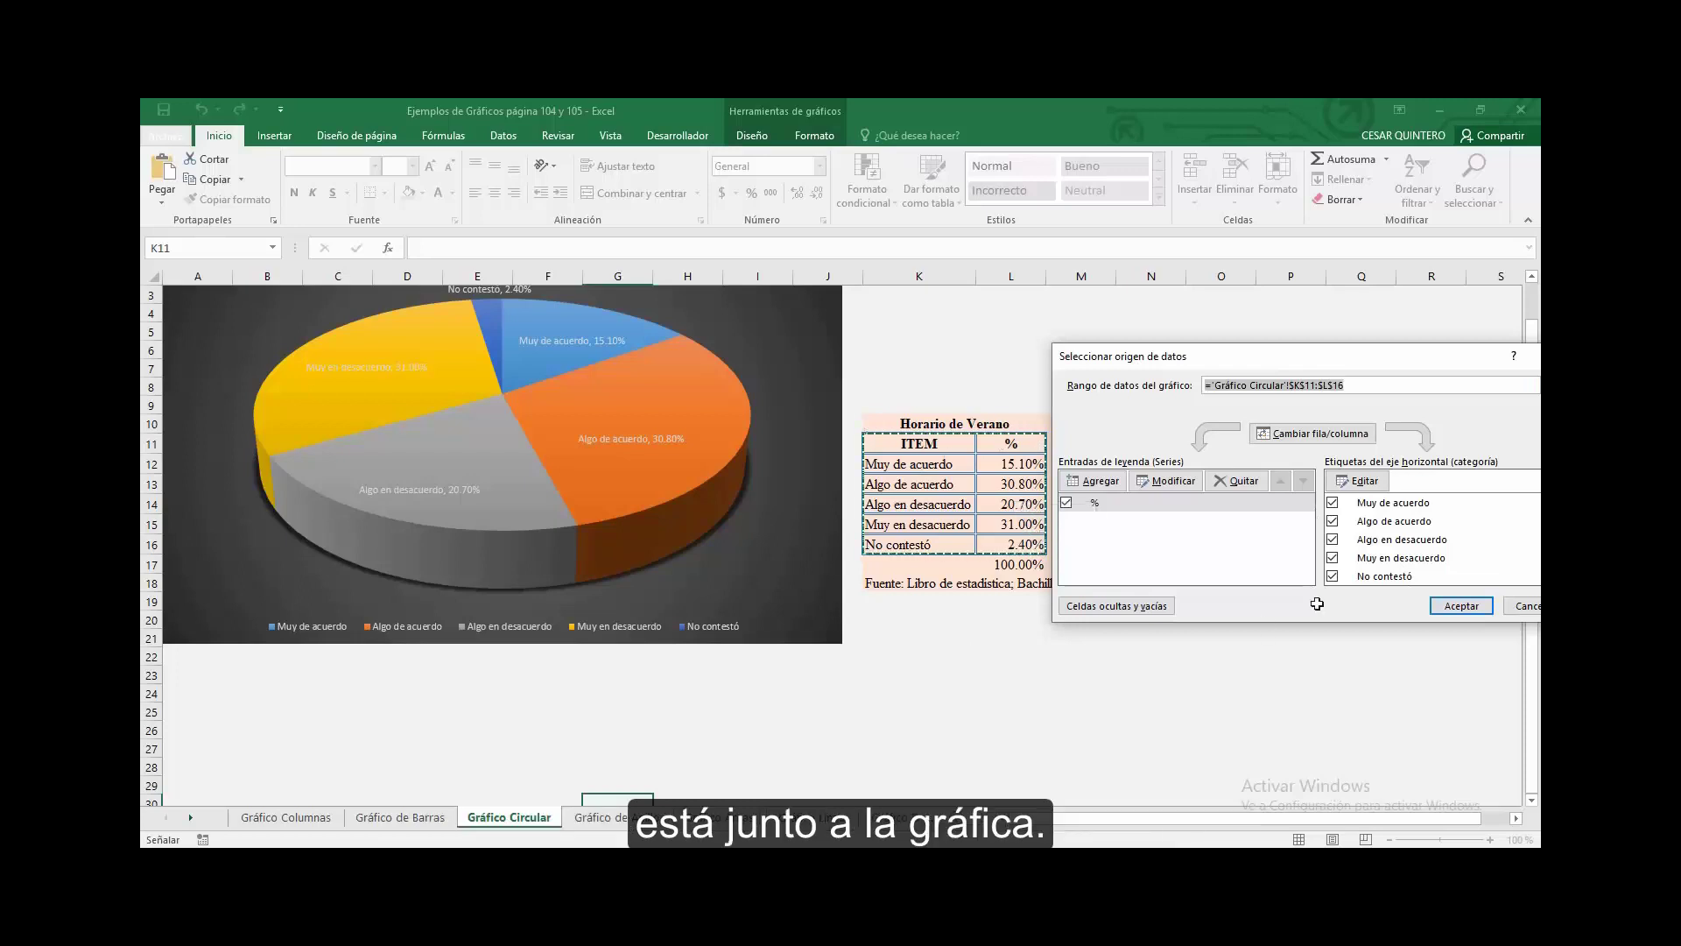
left_click(1528, 607)
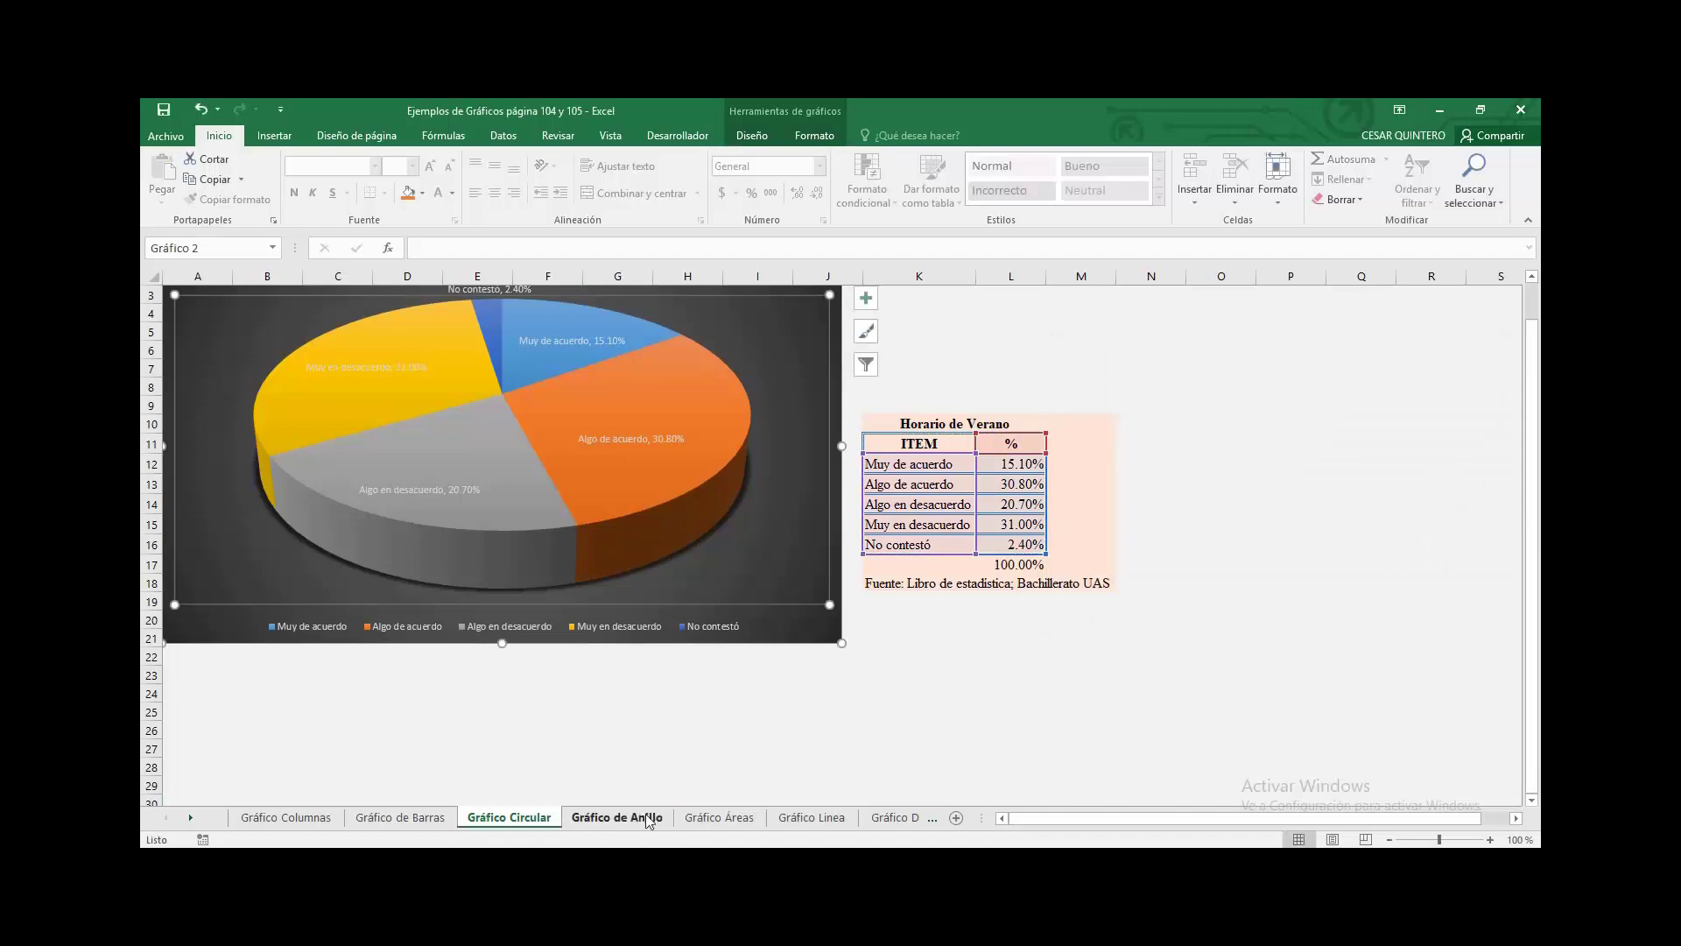
On the Gráfico de Anillo sheet, examine the doughnut chart's source data range beside the Horario de Verano table.
left_click(648, 818)
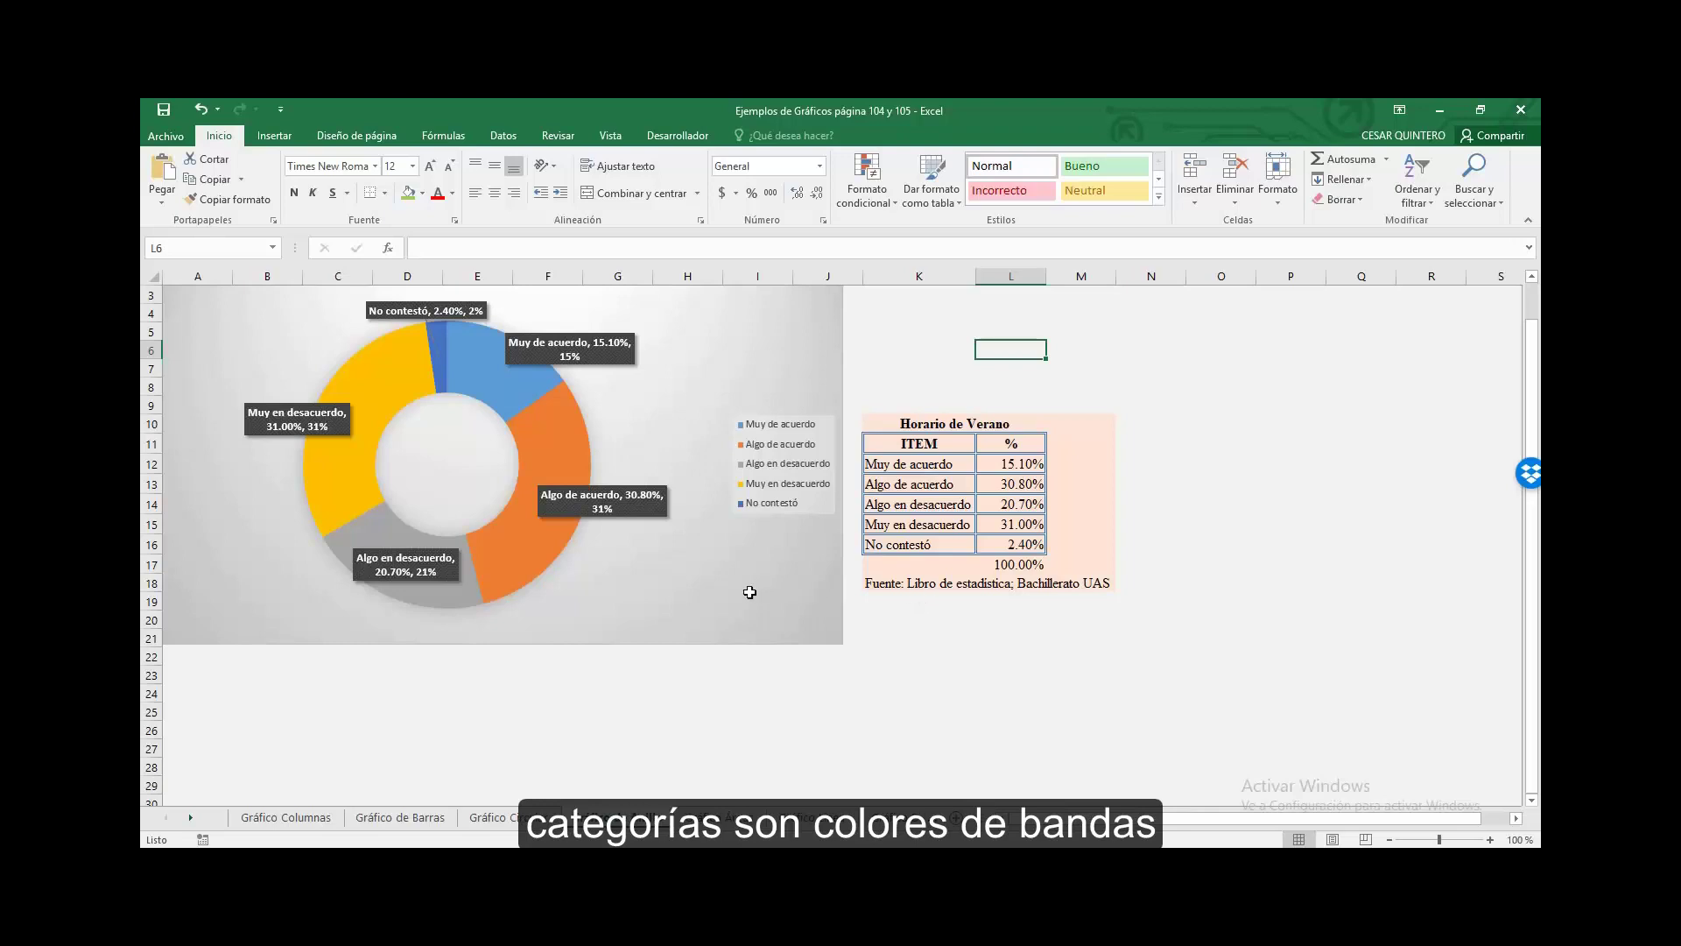
right_click(787, 593)
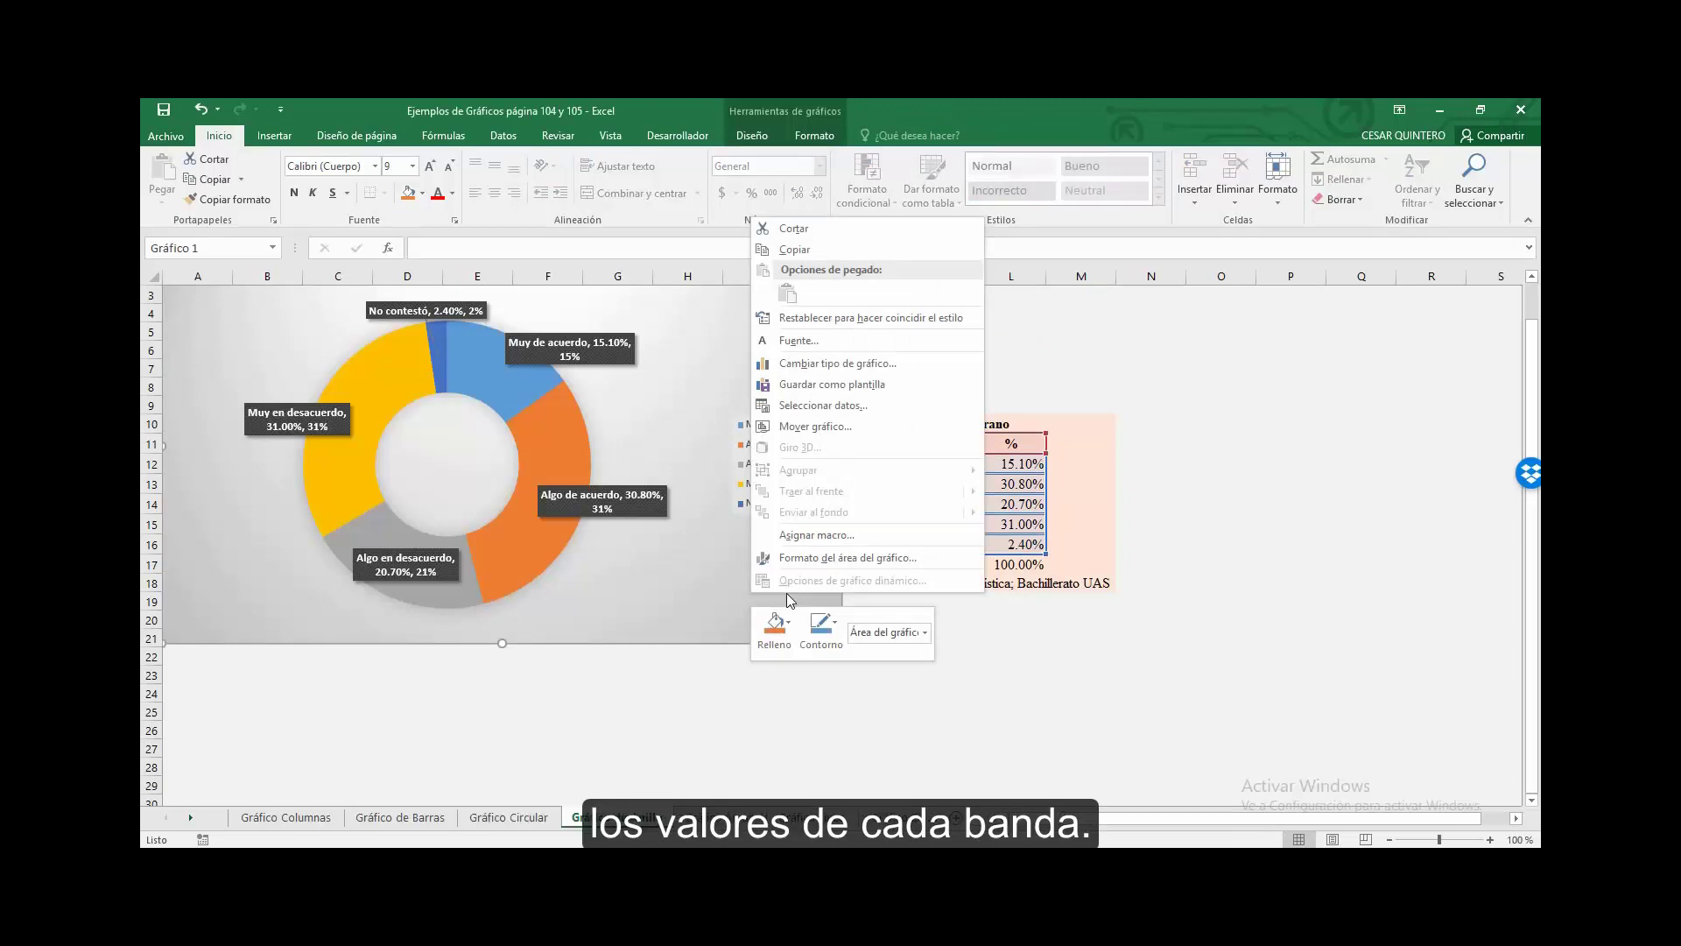
left_click(847, 409)
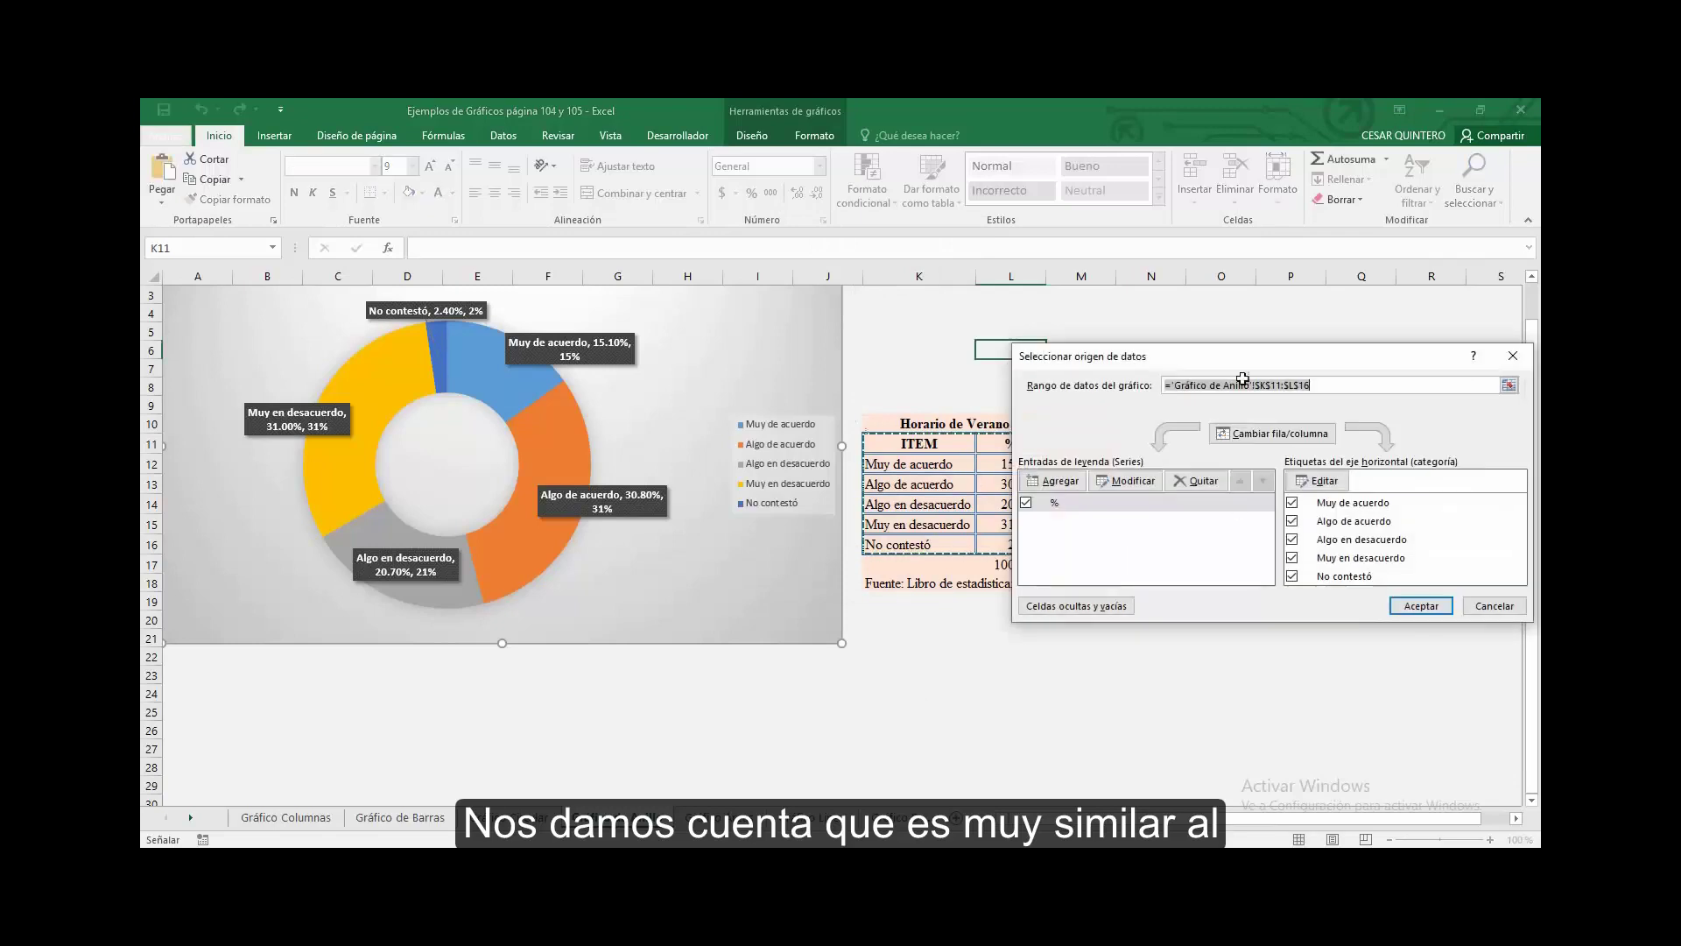
left_click_drag(1237, 367, 1285, 411)
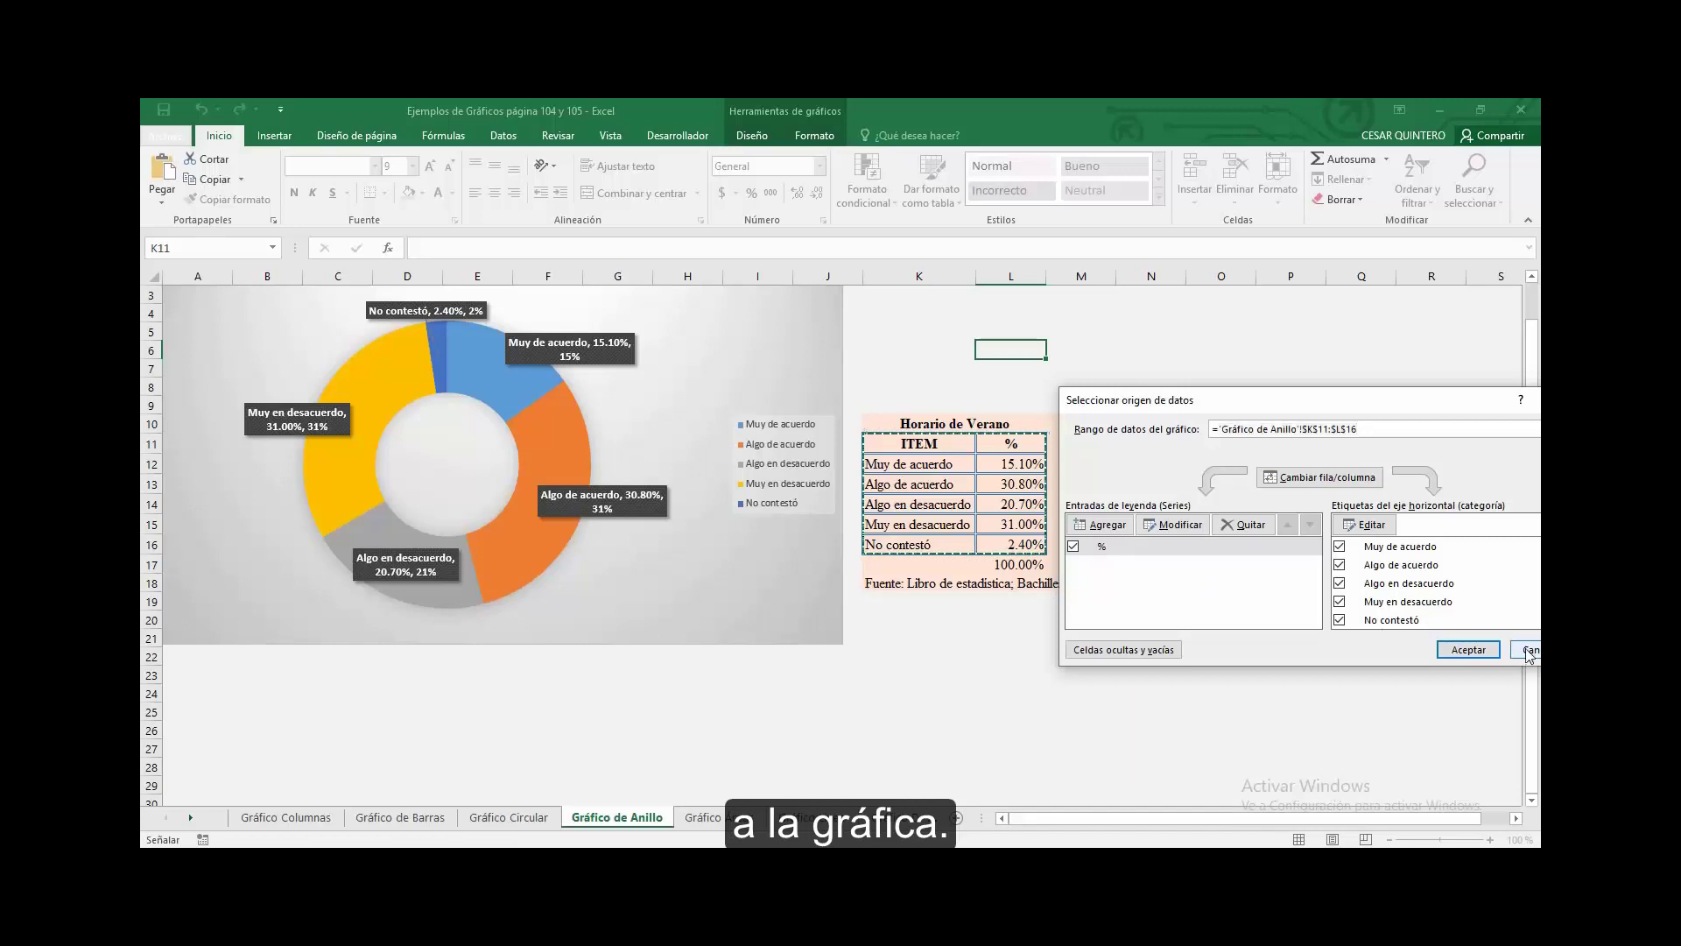
key("Return")
On the Gráfico Áreas sheet, examine the source data of the Población en México area chart.
left_click(715, 819)
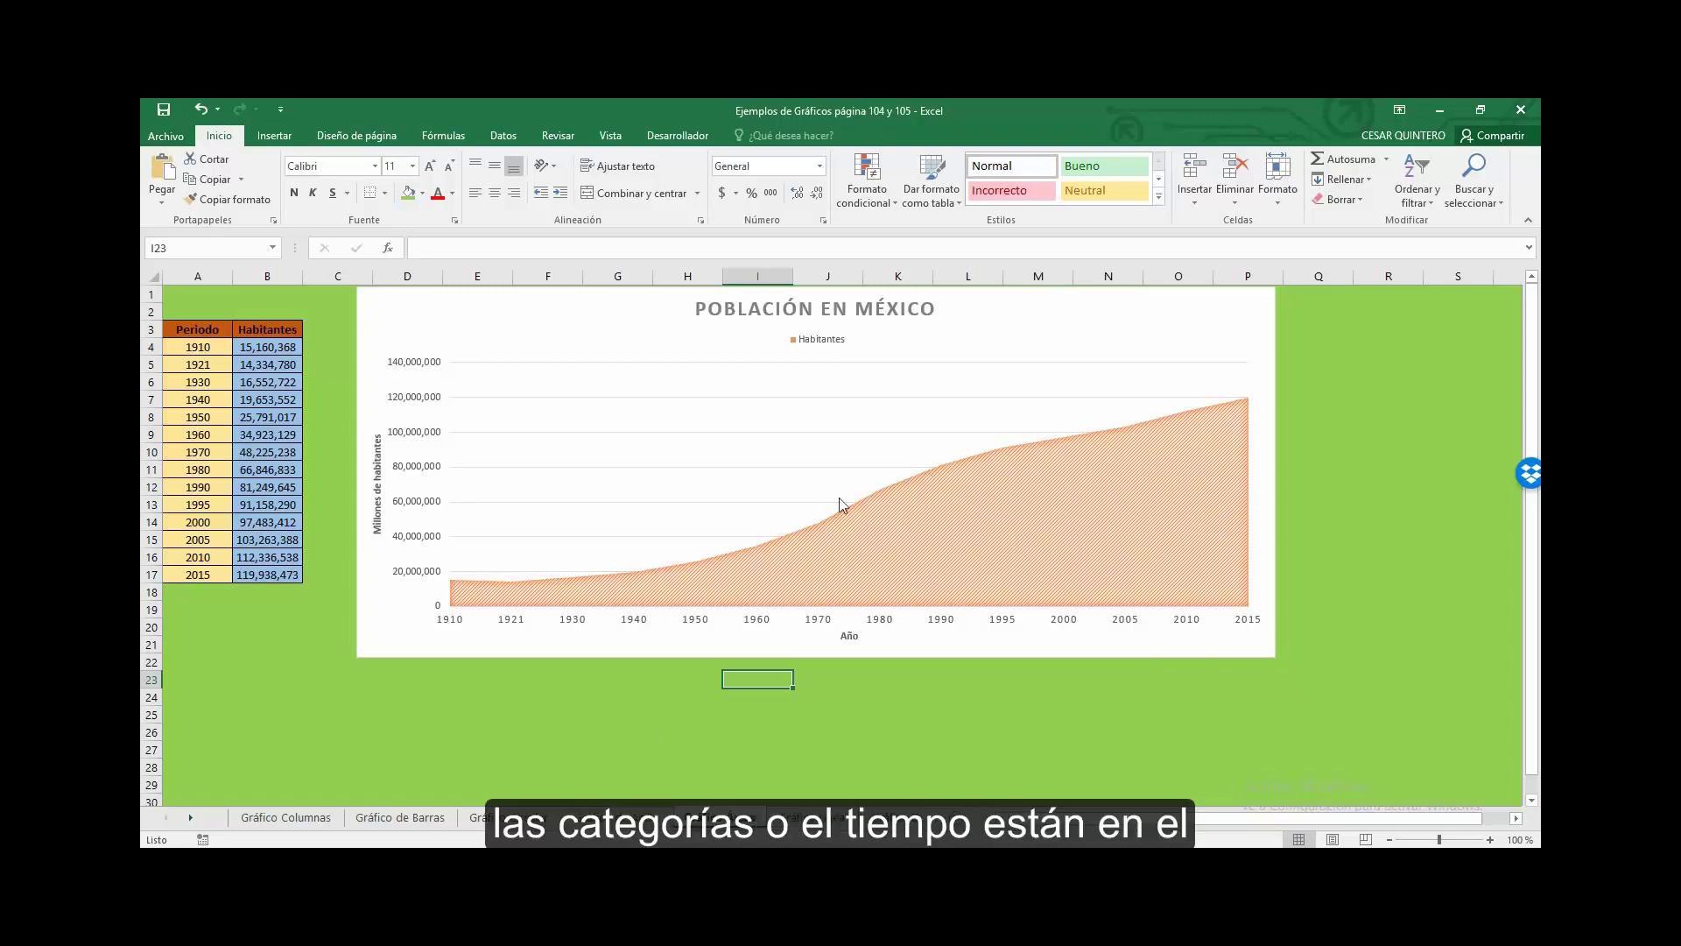
right_click(896, 462)
left_click(969, 557)
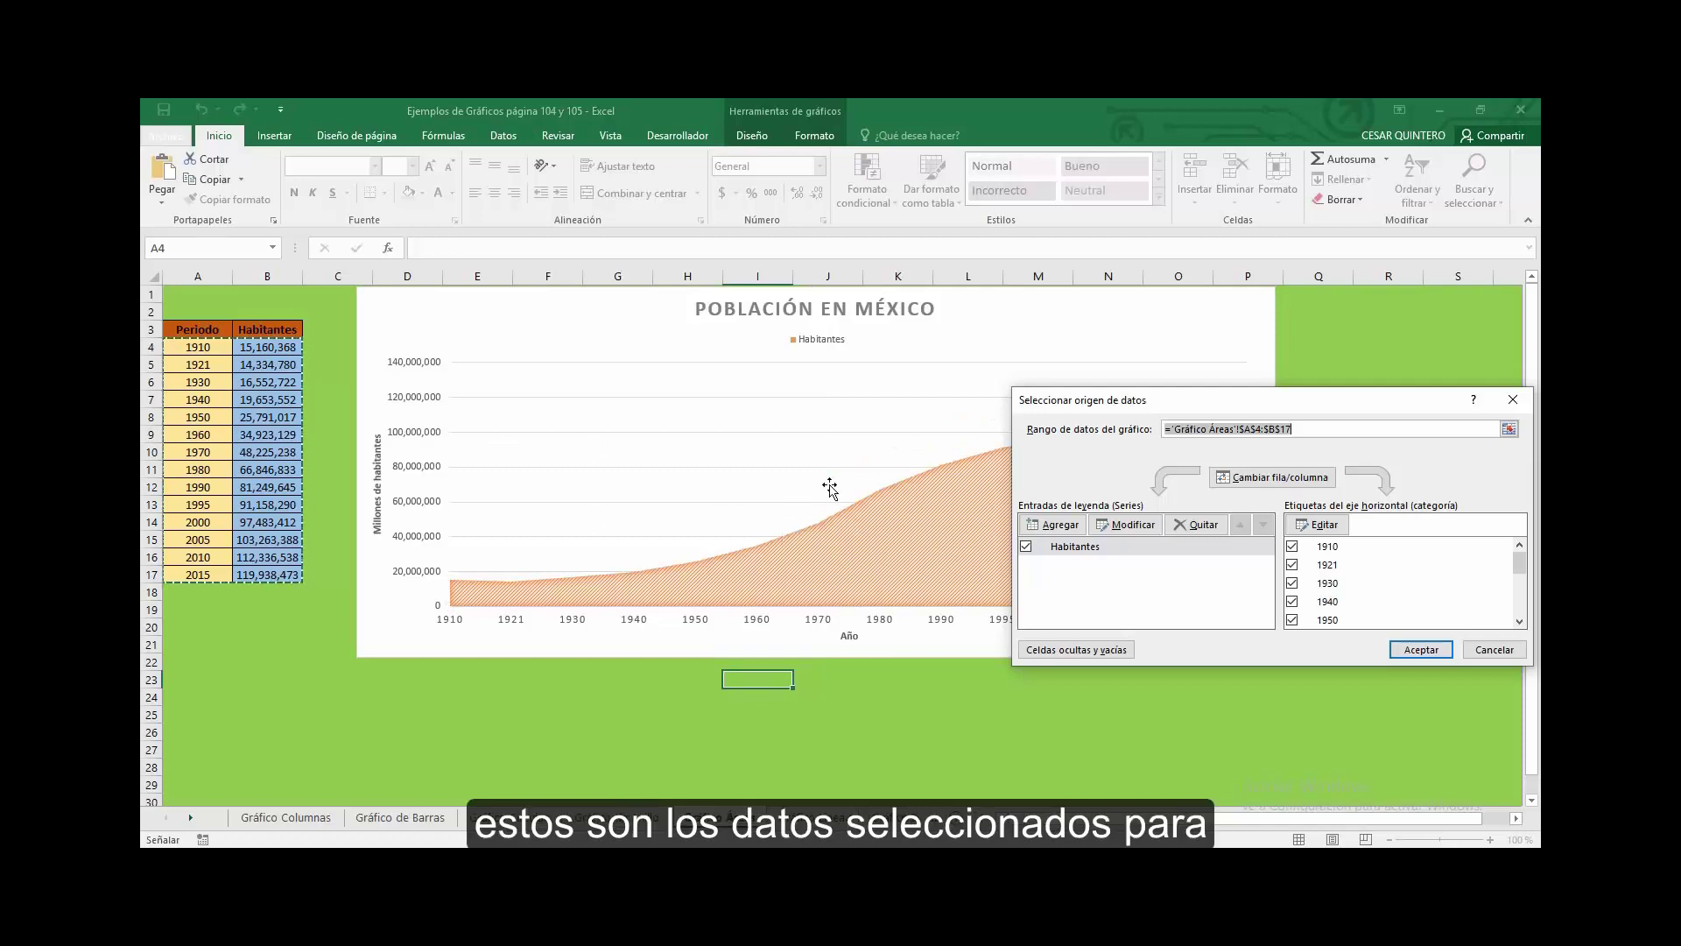
left_click(1488, 650)
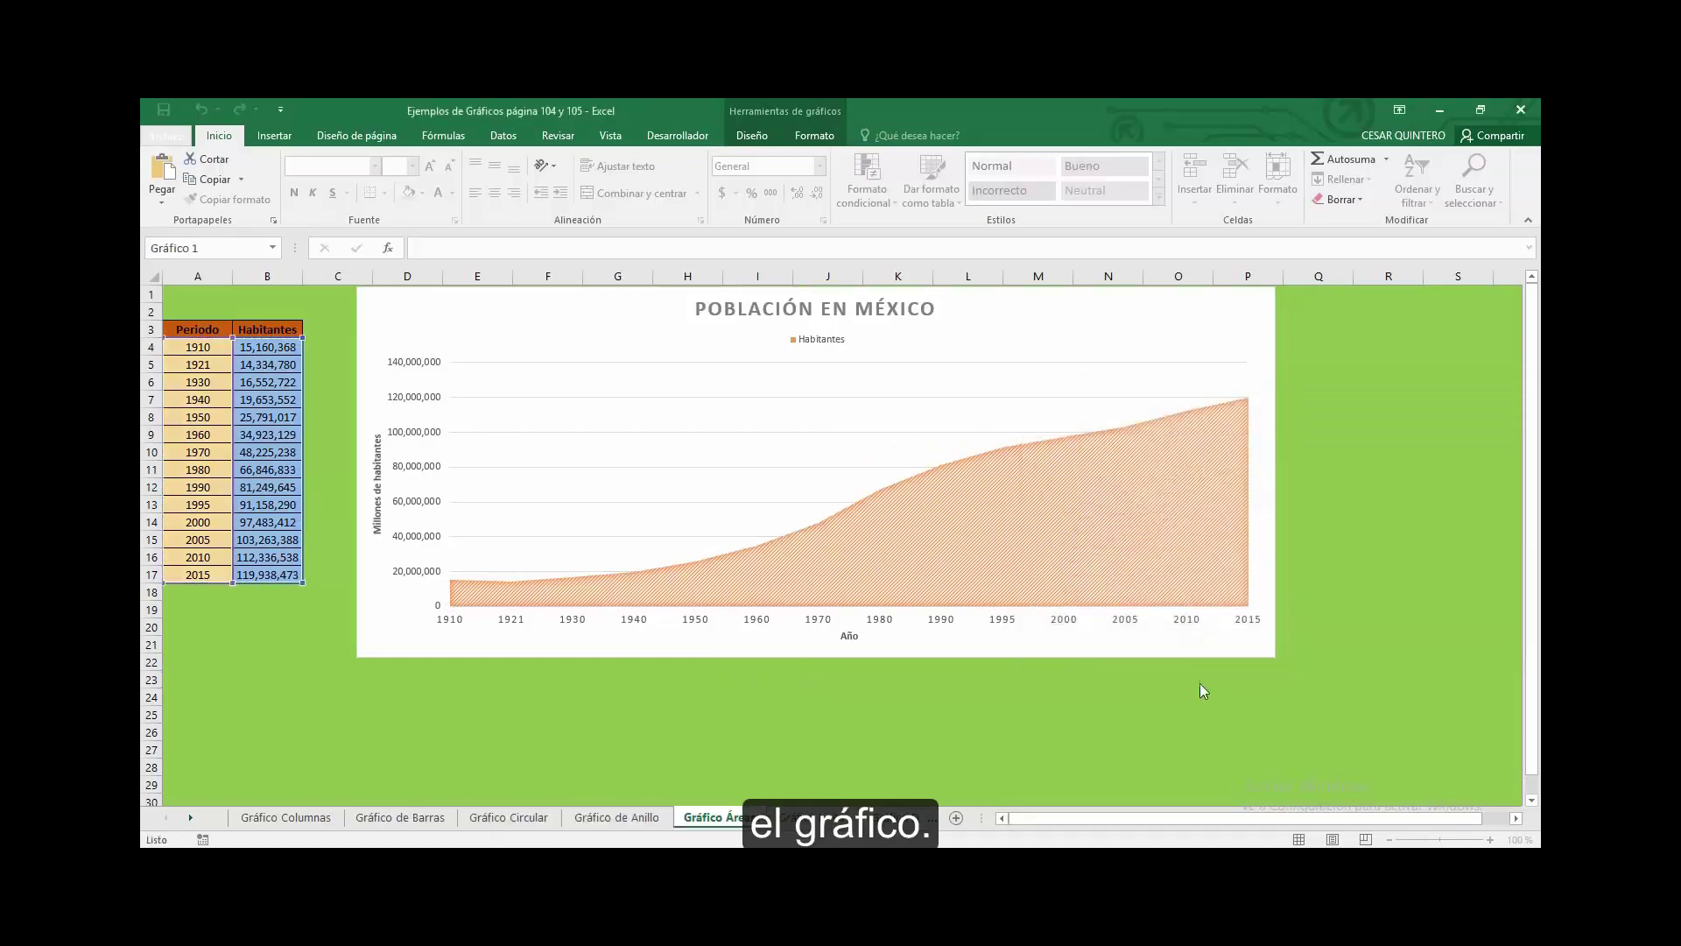
On the Gráfico Linea sheet, examine the source data range of the quadratic function chart.
left_click(811, 818)
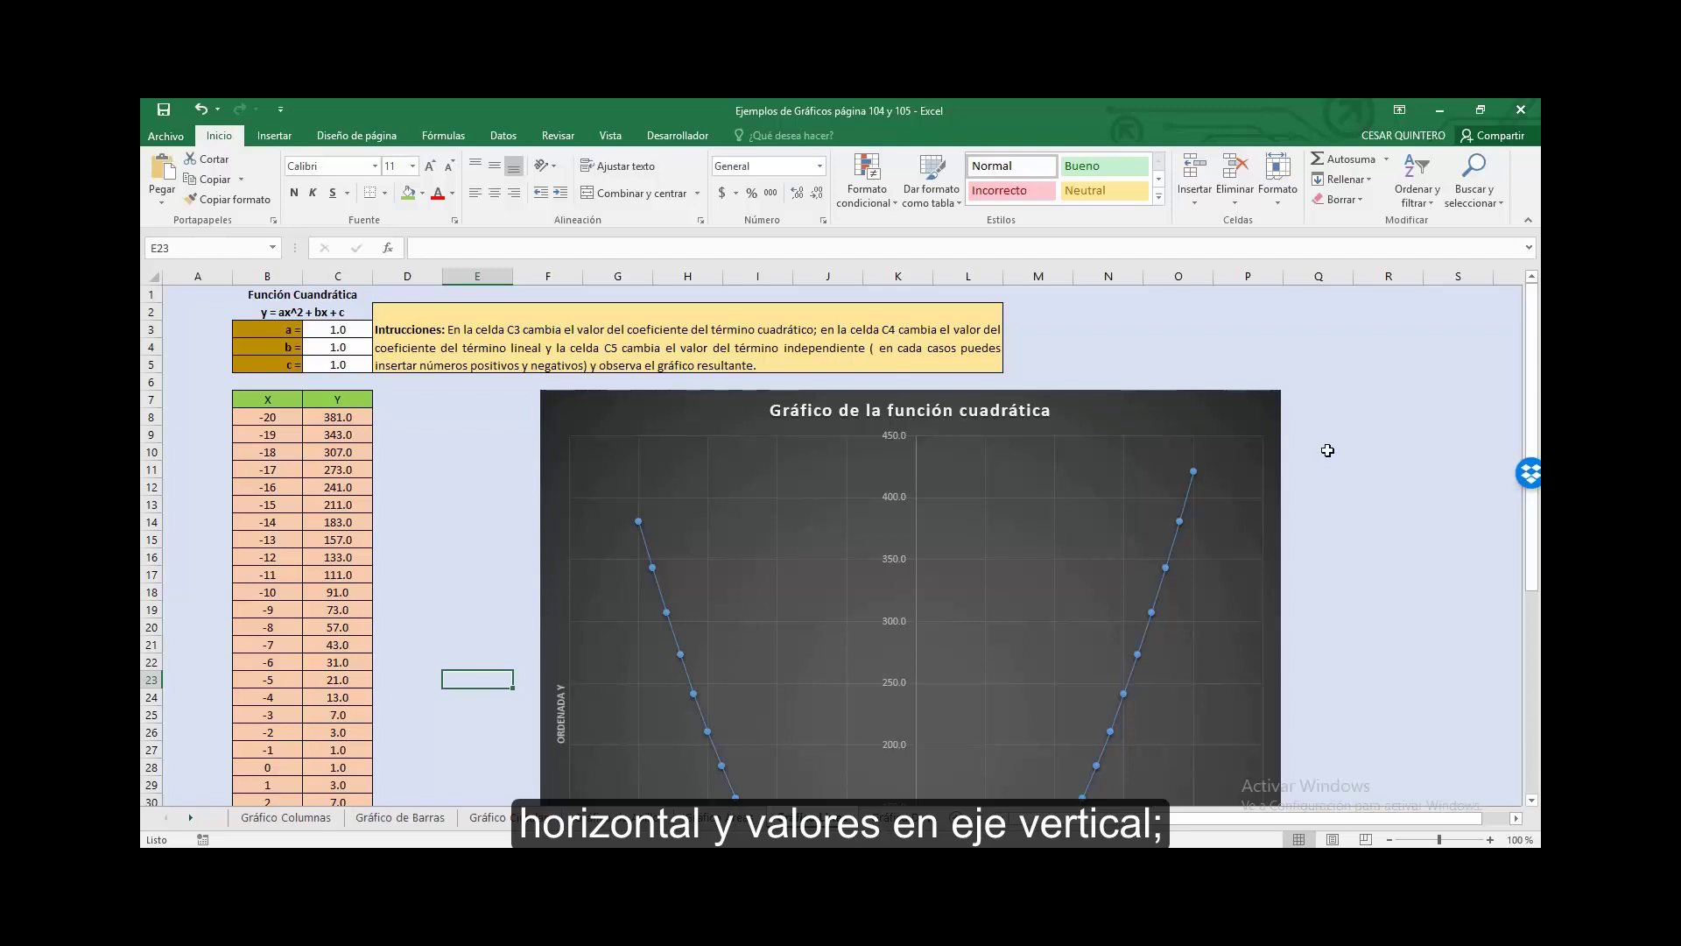
scroll(1327, 450, "down", 1)
scroll(1327, 450, "up", 1)
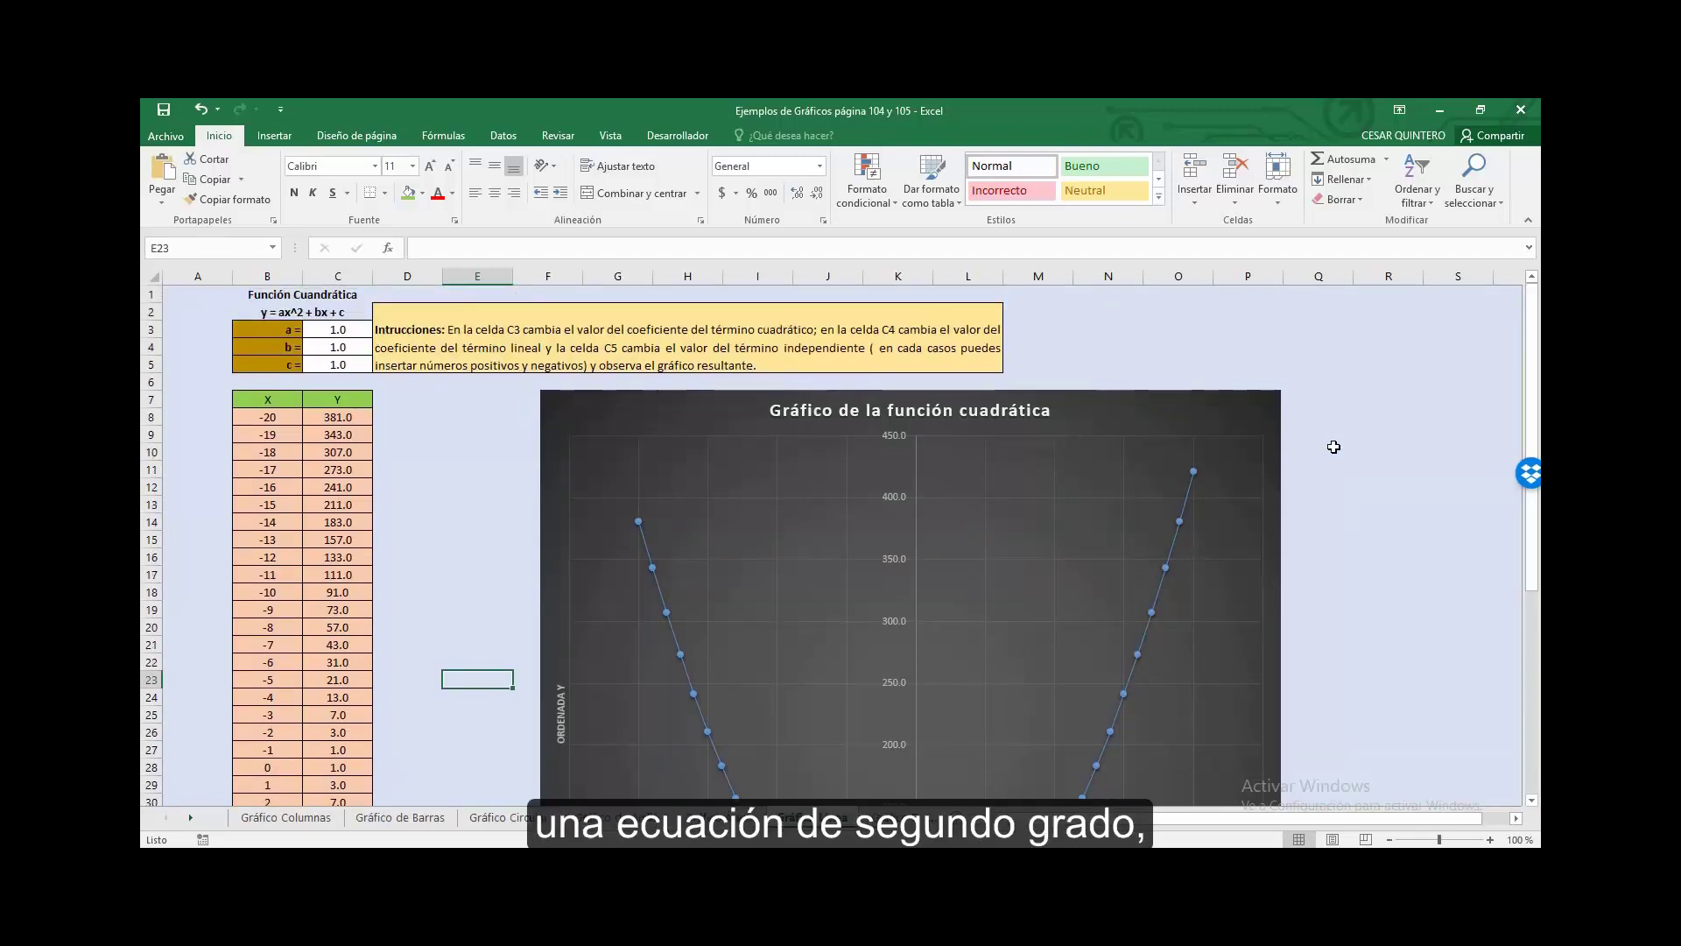
left_click(1061, 490)
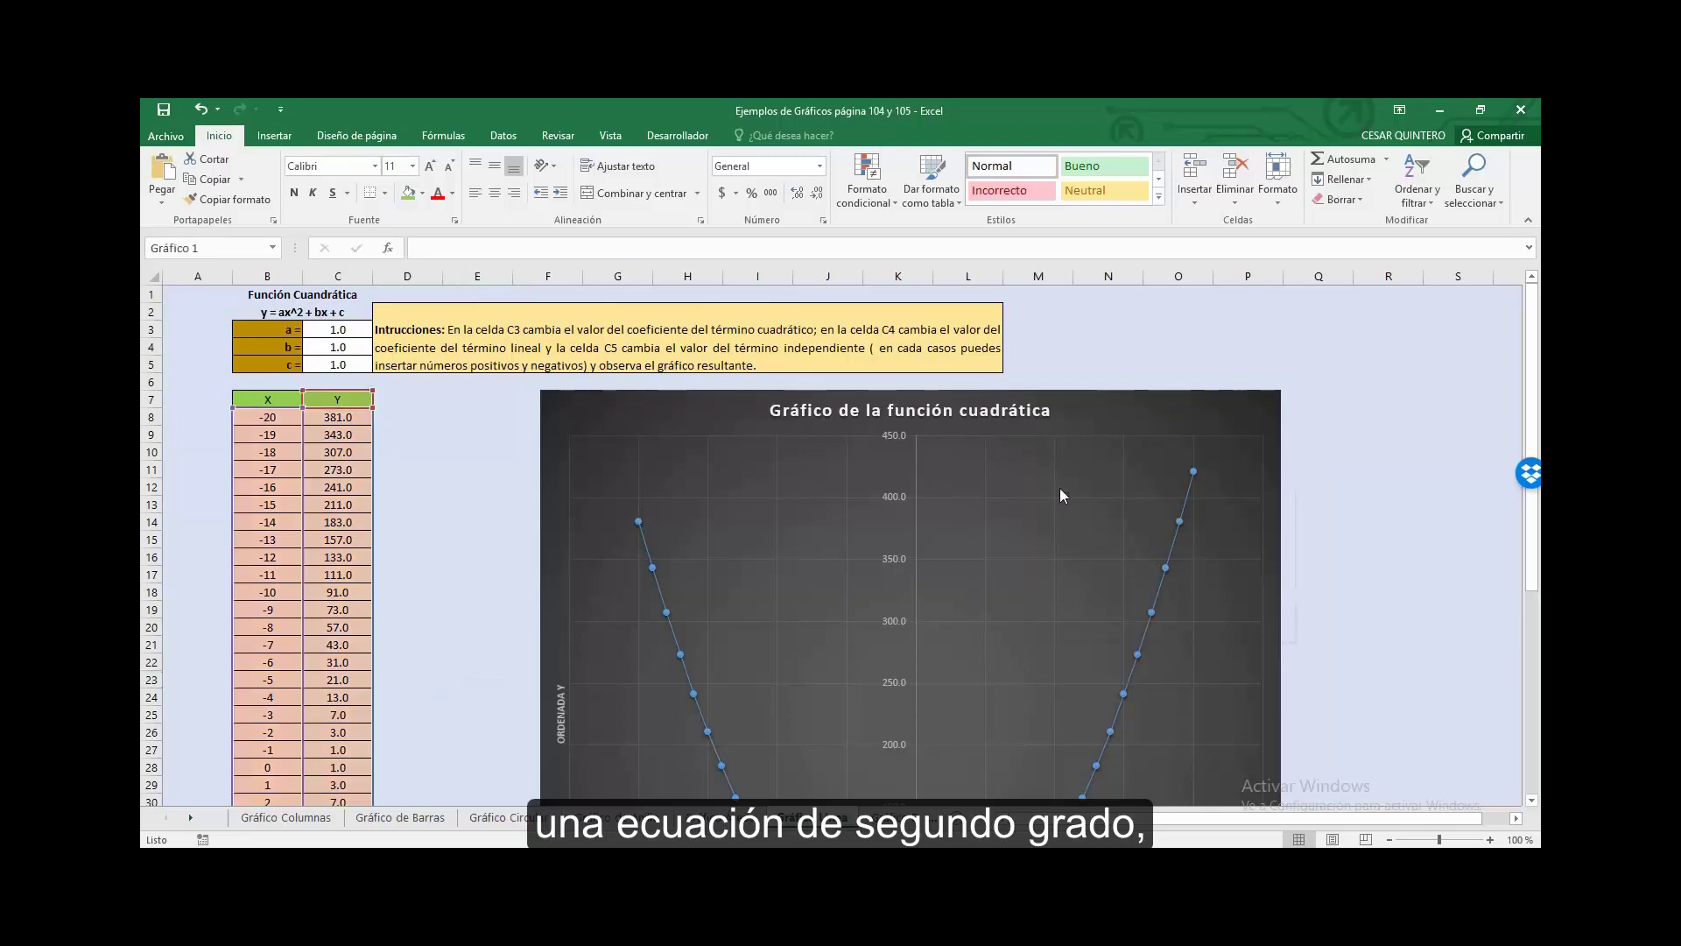
right_click(1061, 490)
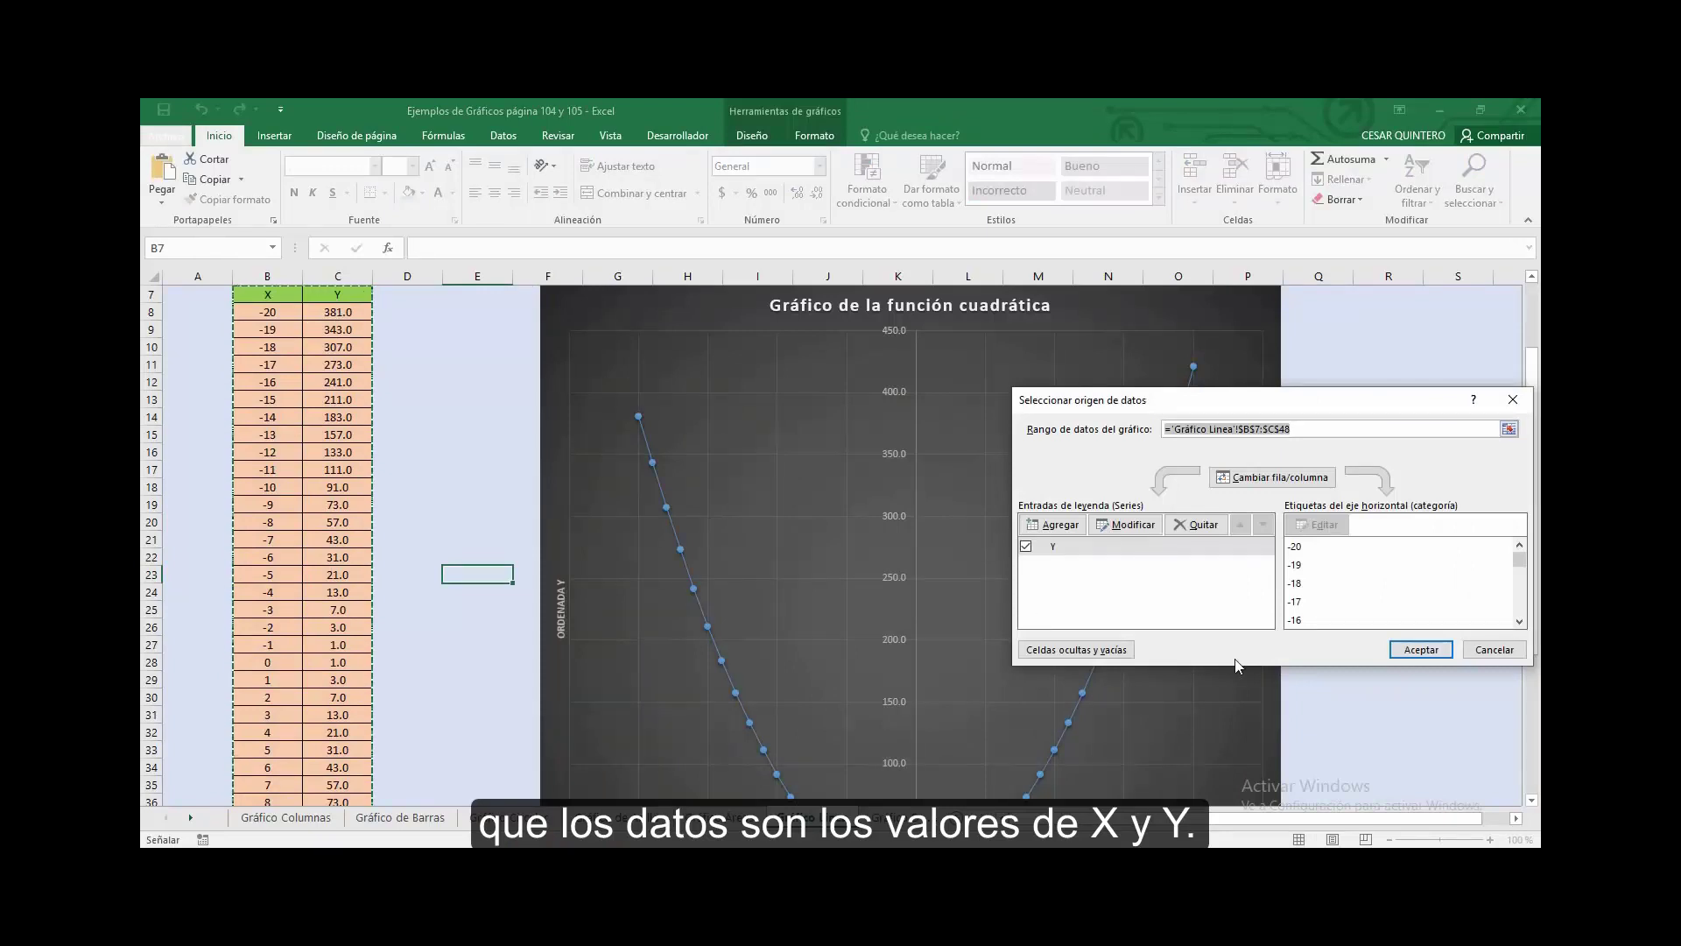
left_click(1494, 649)
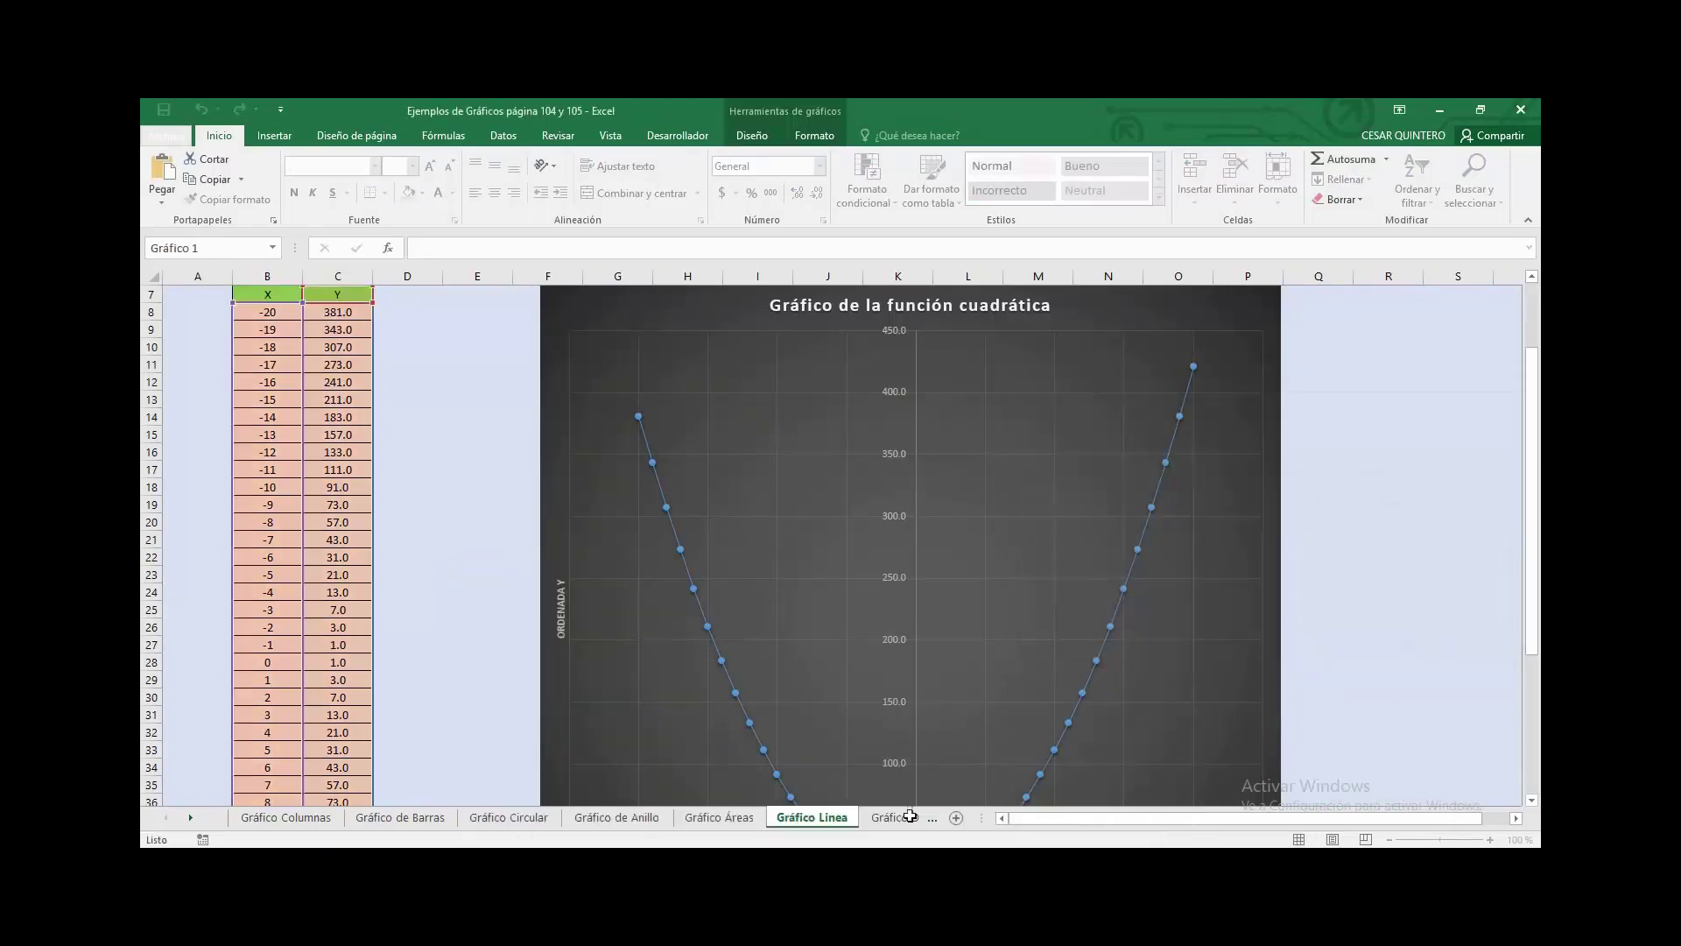
On the Gráfico Dispersión sheet, examine which grade columns supply the Matemáticas and Mecánica scatter chart.
left_click(902, 817)
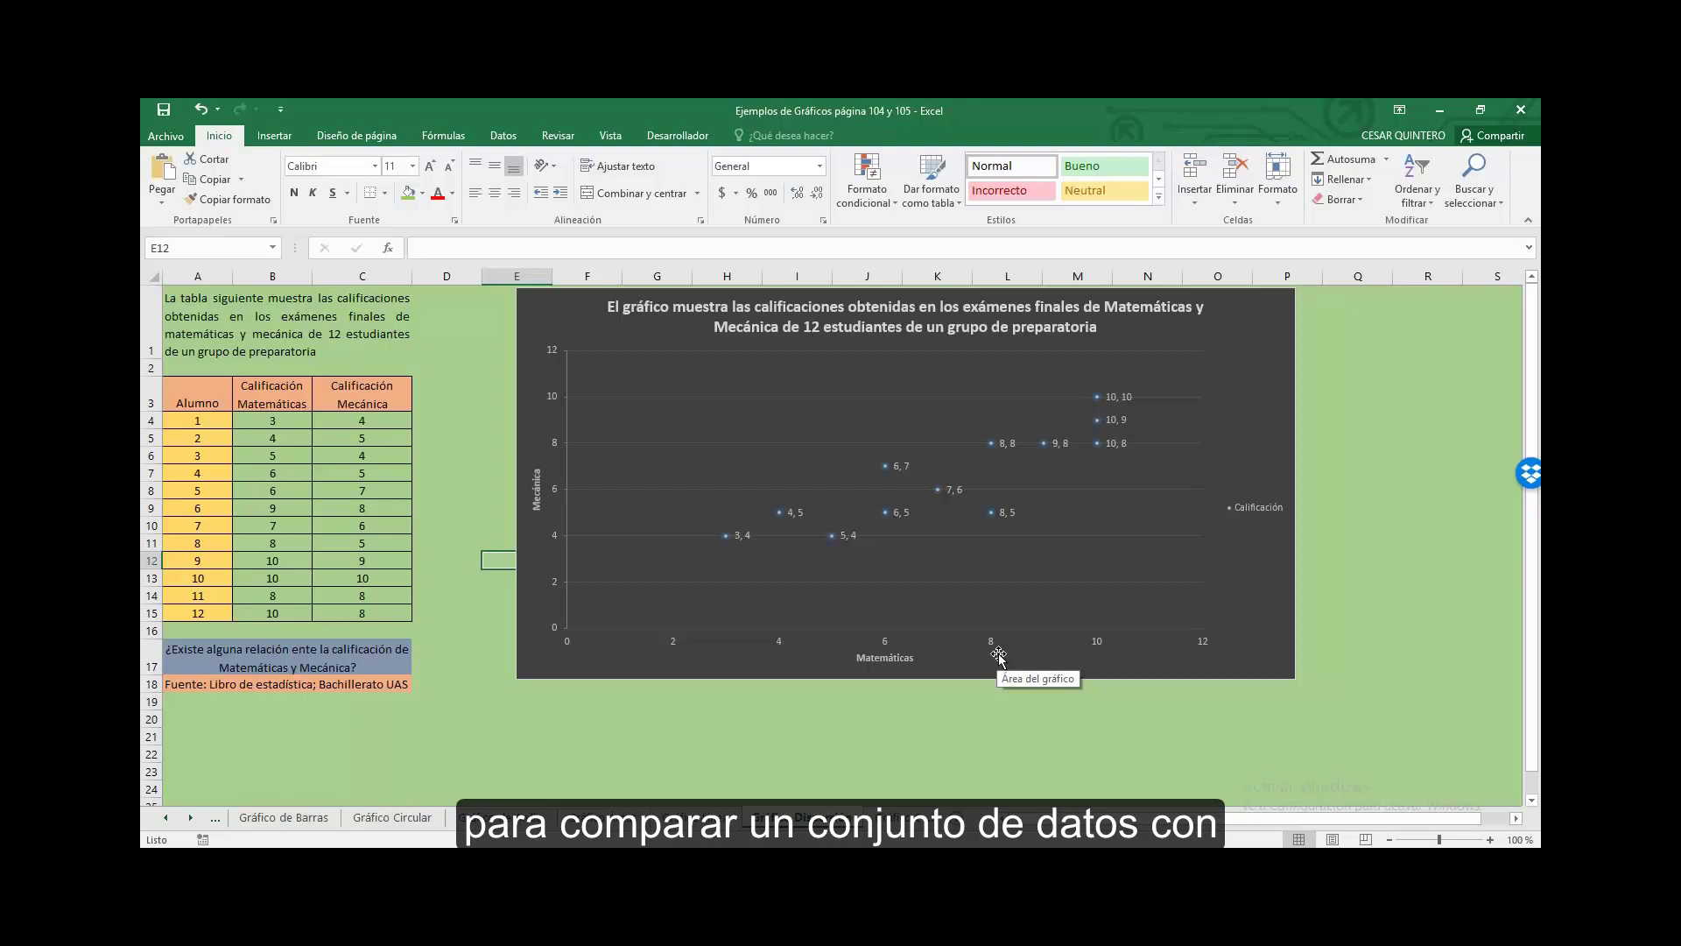
left_click(1016, 581)
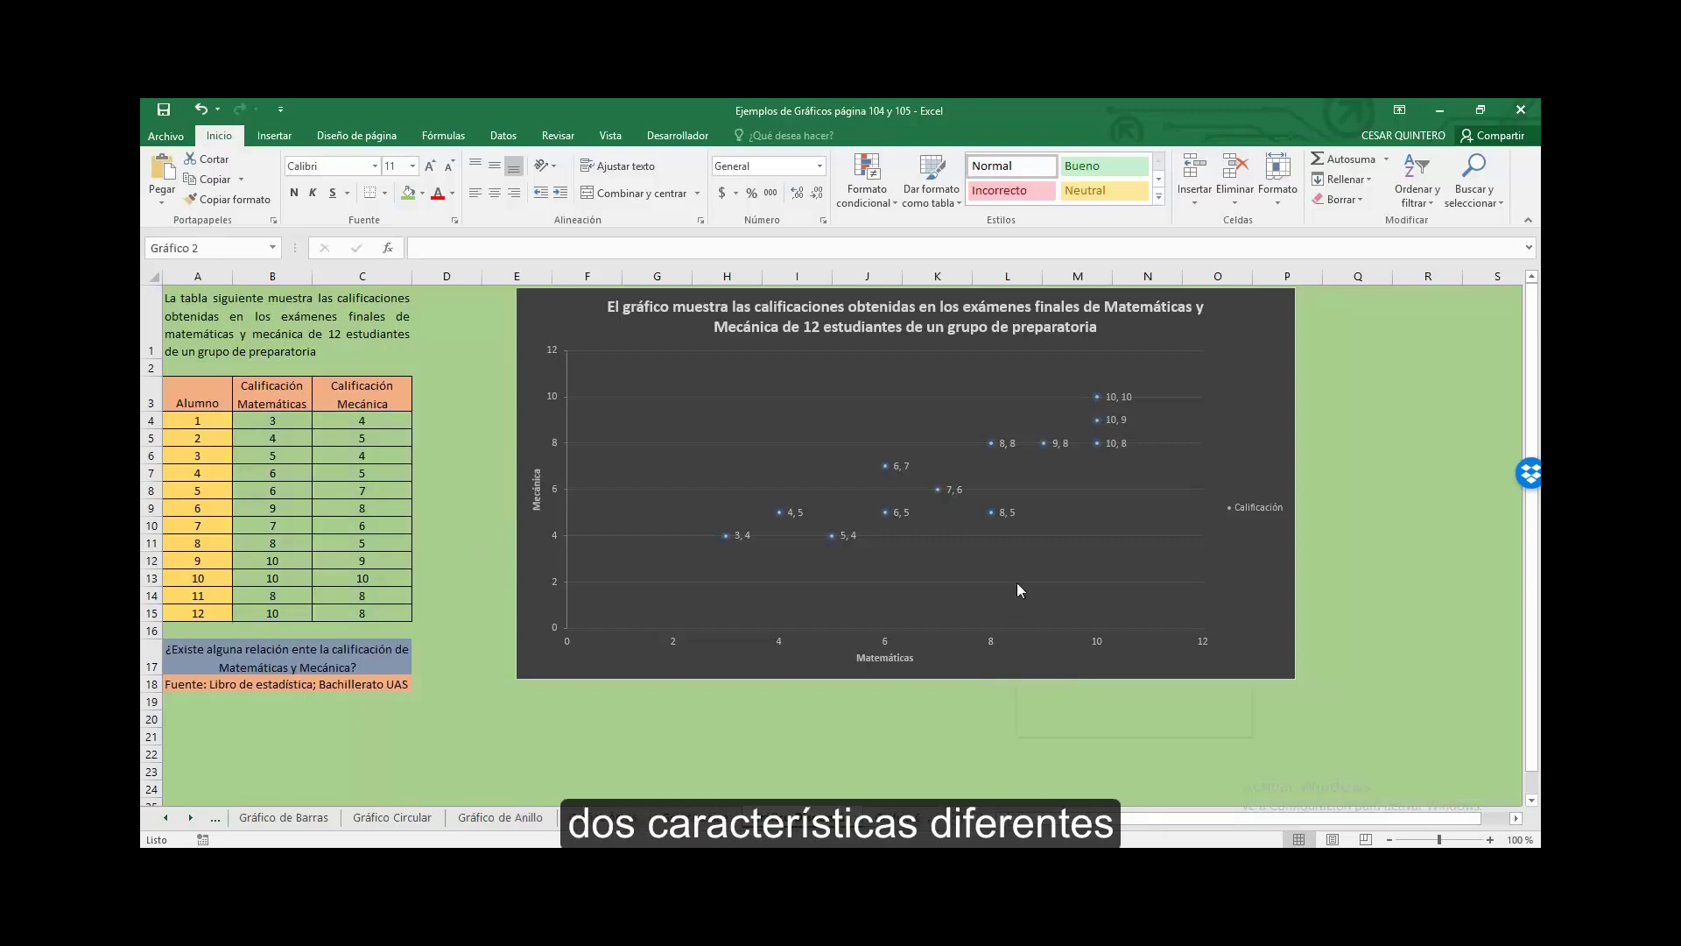
right_click(1017, 581)
left_click(1072, 659)
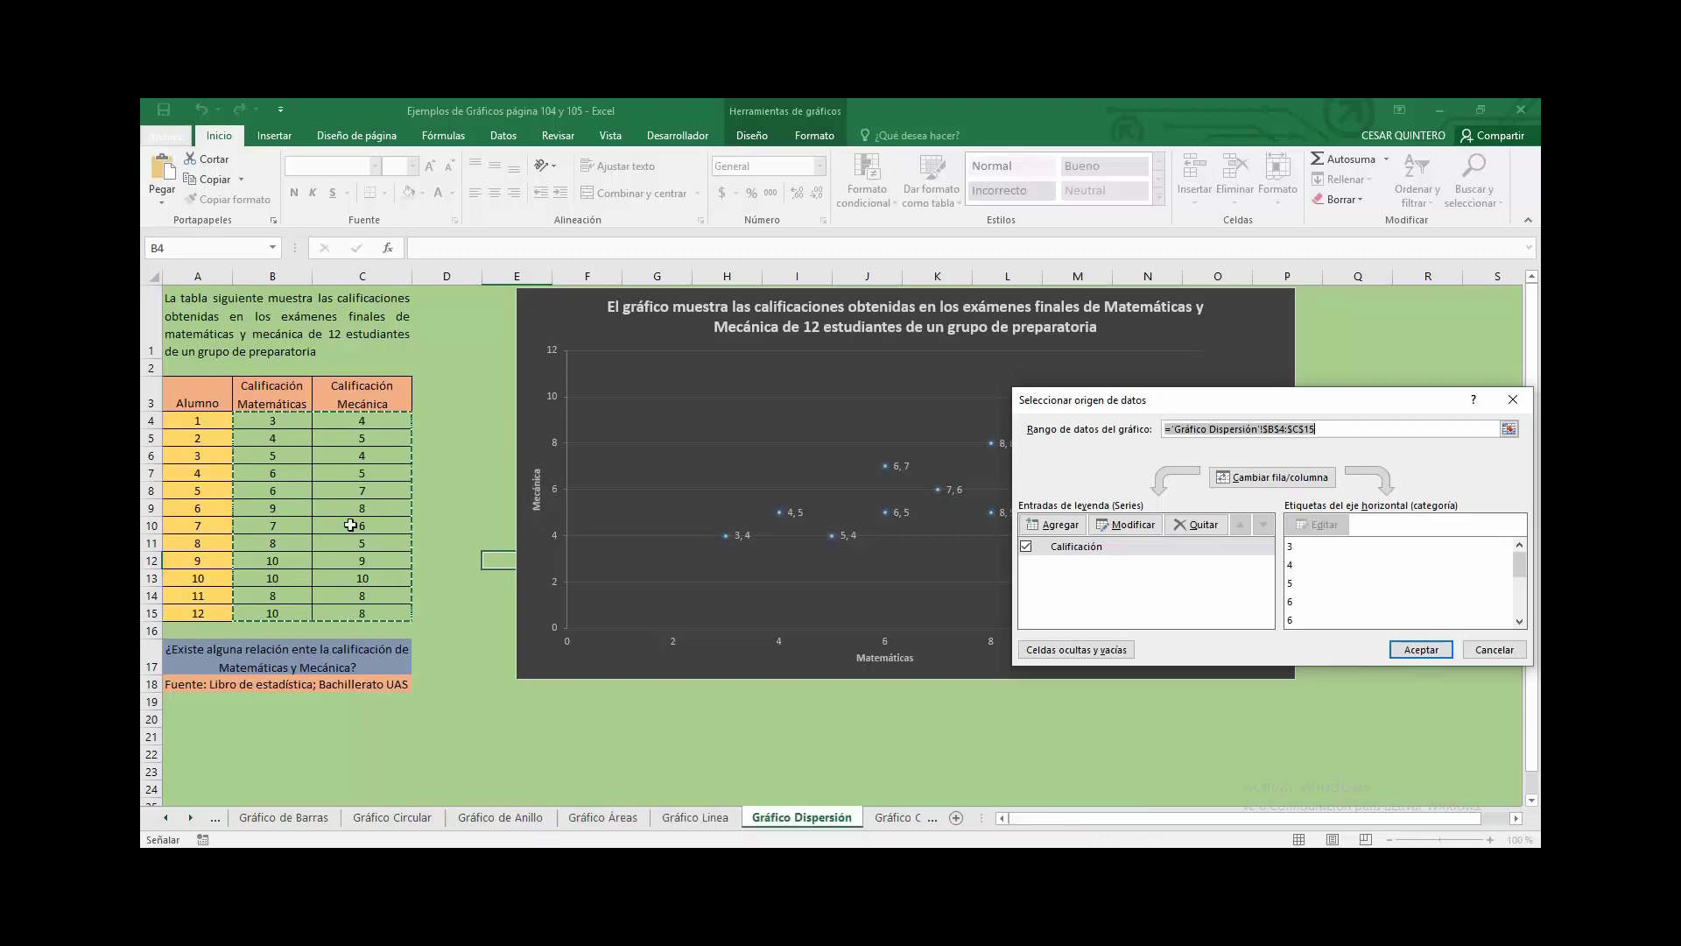
left_click(1492, 650)
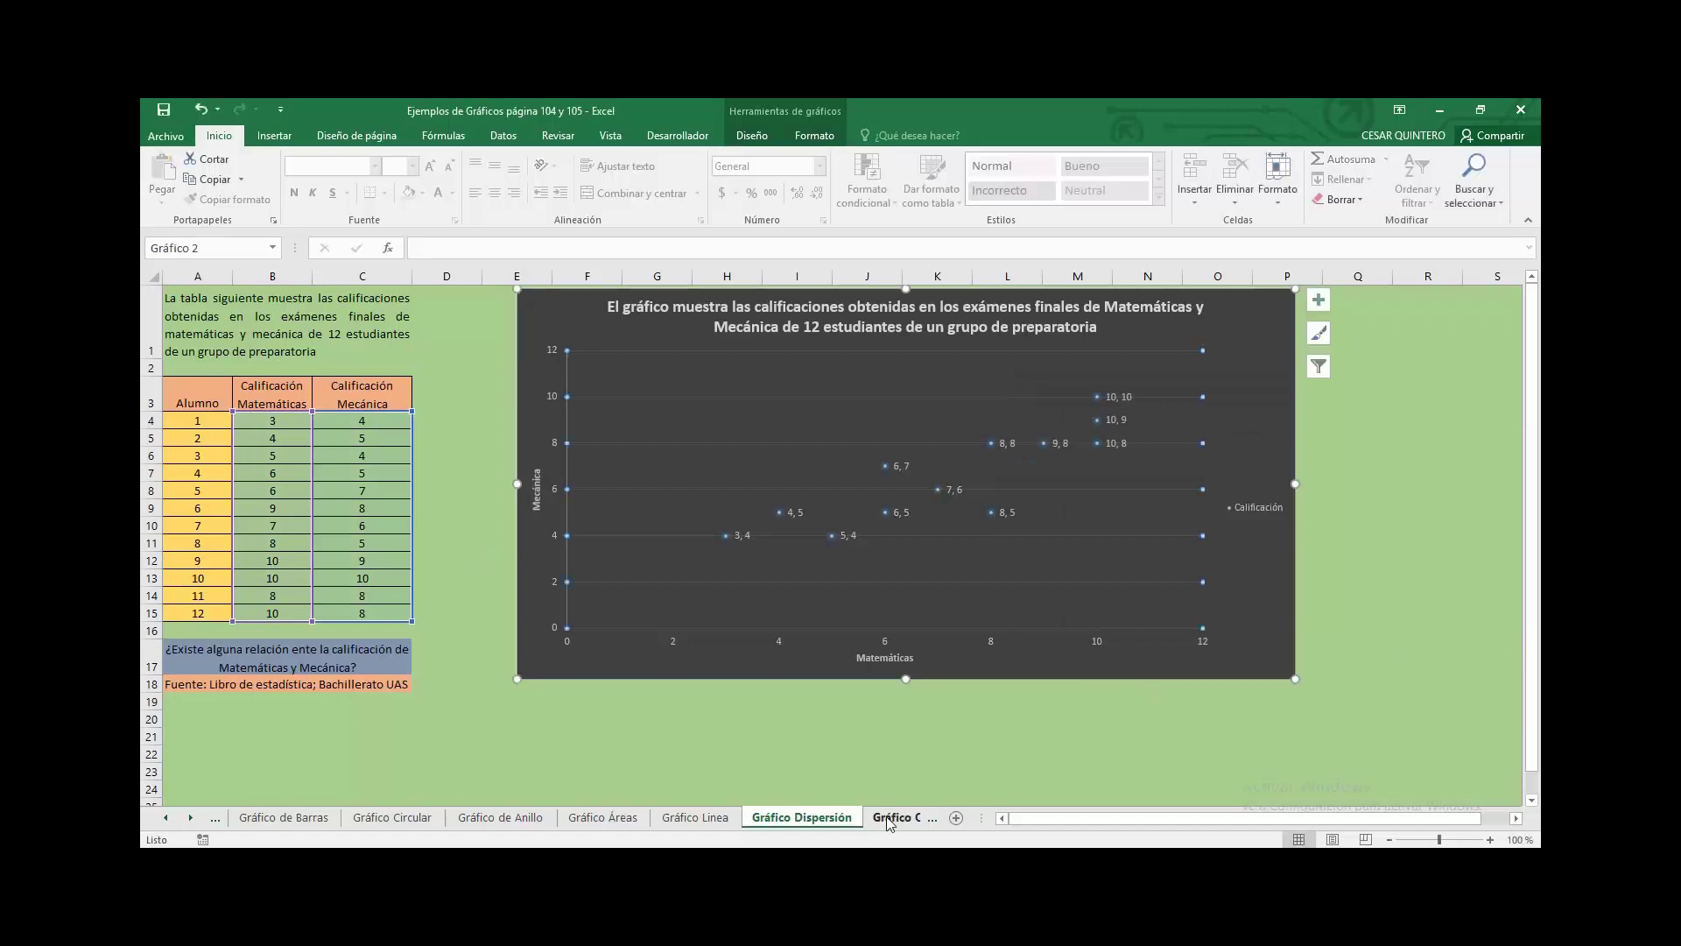
On the Gráfico Combinado sheet, examine the source data range and both series of the combined column and line chart.
left_click(887, 819)
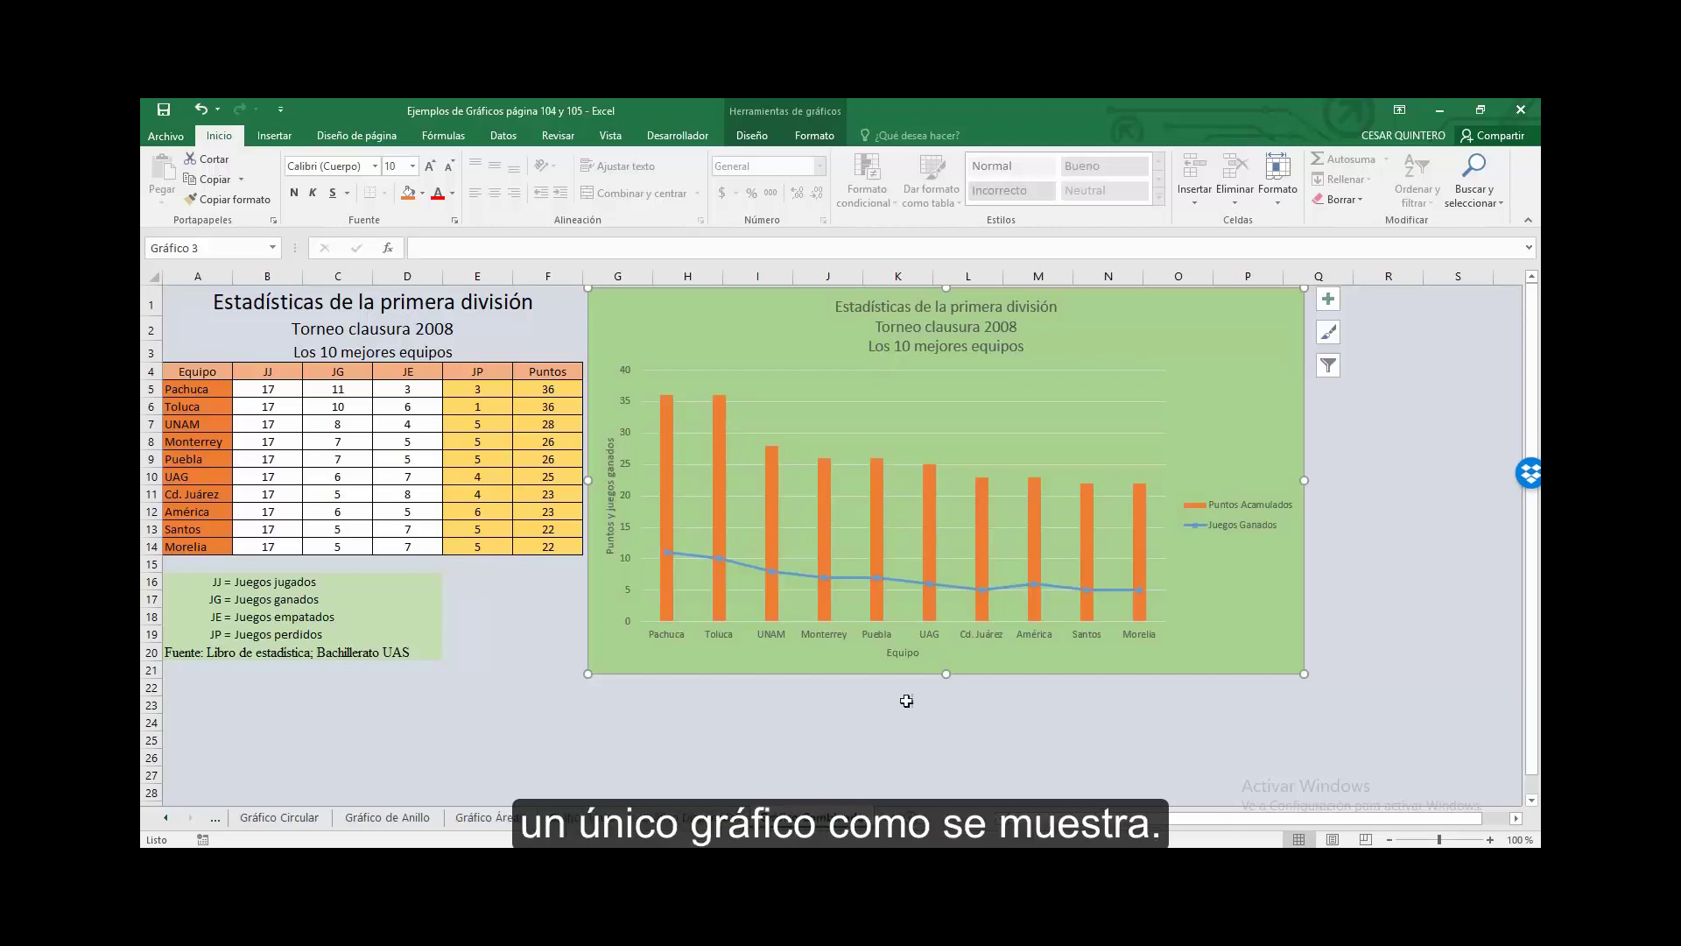
right_click(1121, 491)
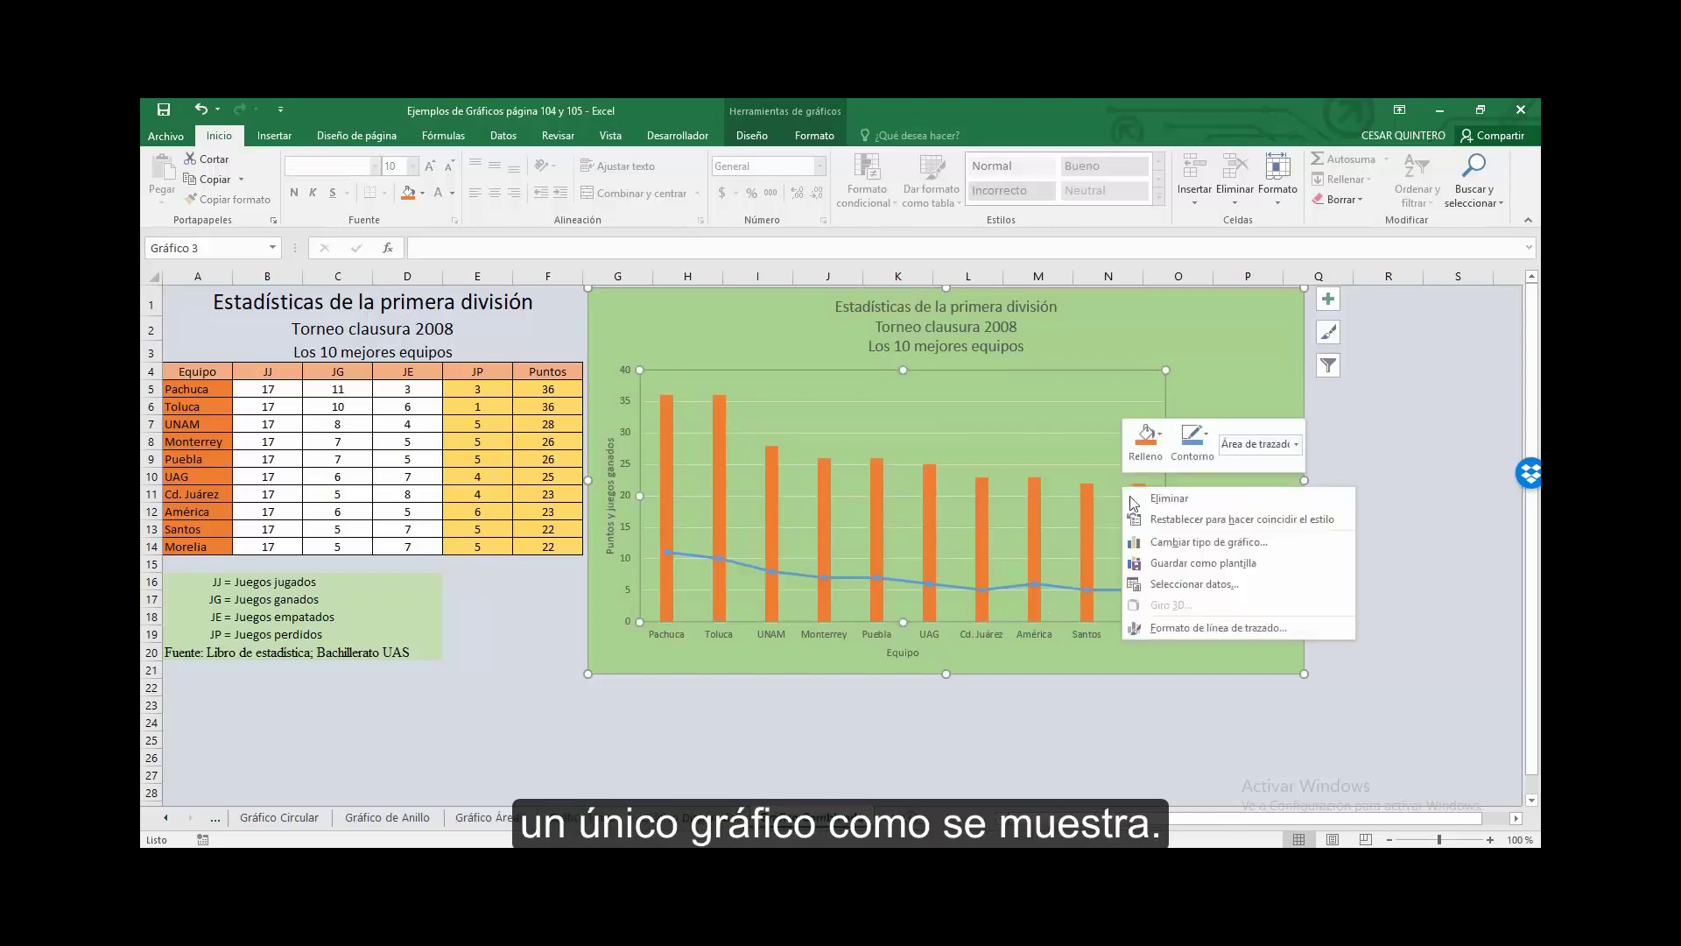
left_click(1192, 585)
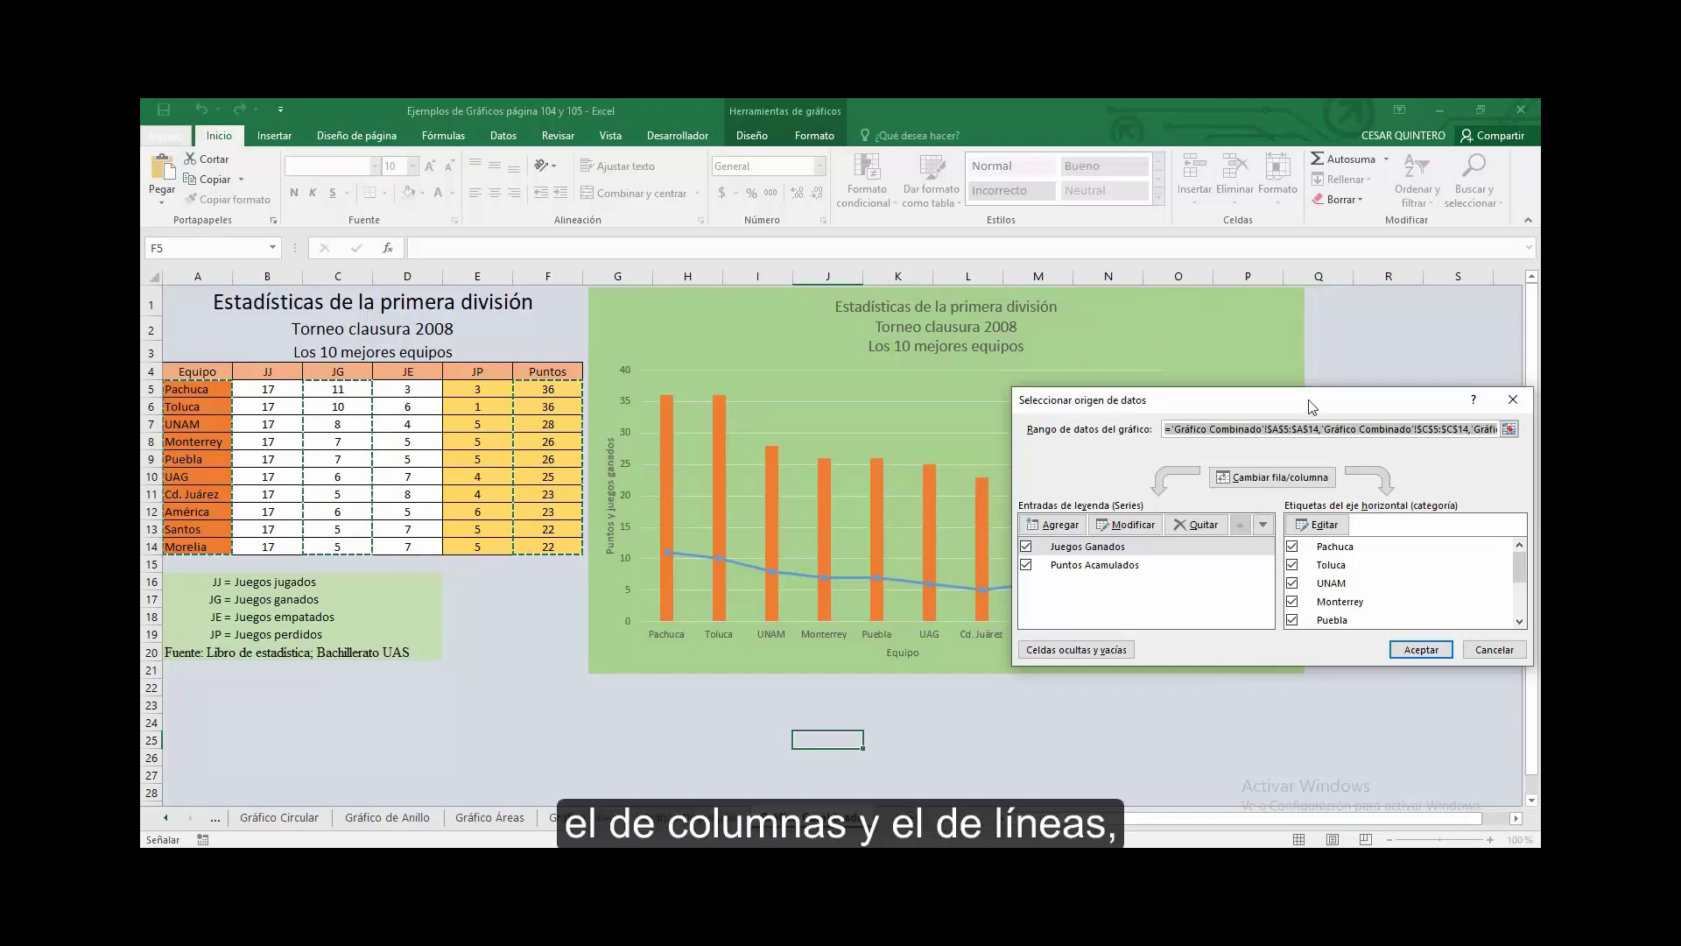
left_click_drag(1308, 404, 1214, 312)
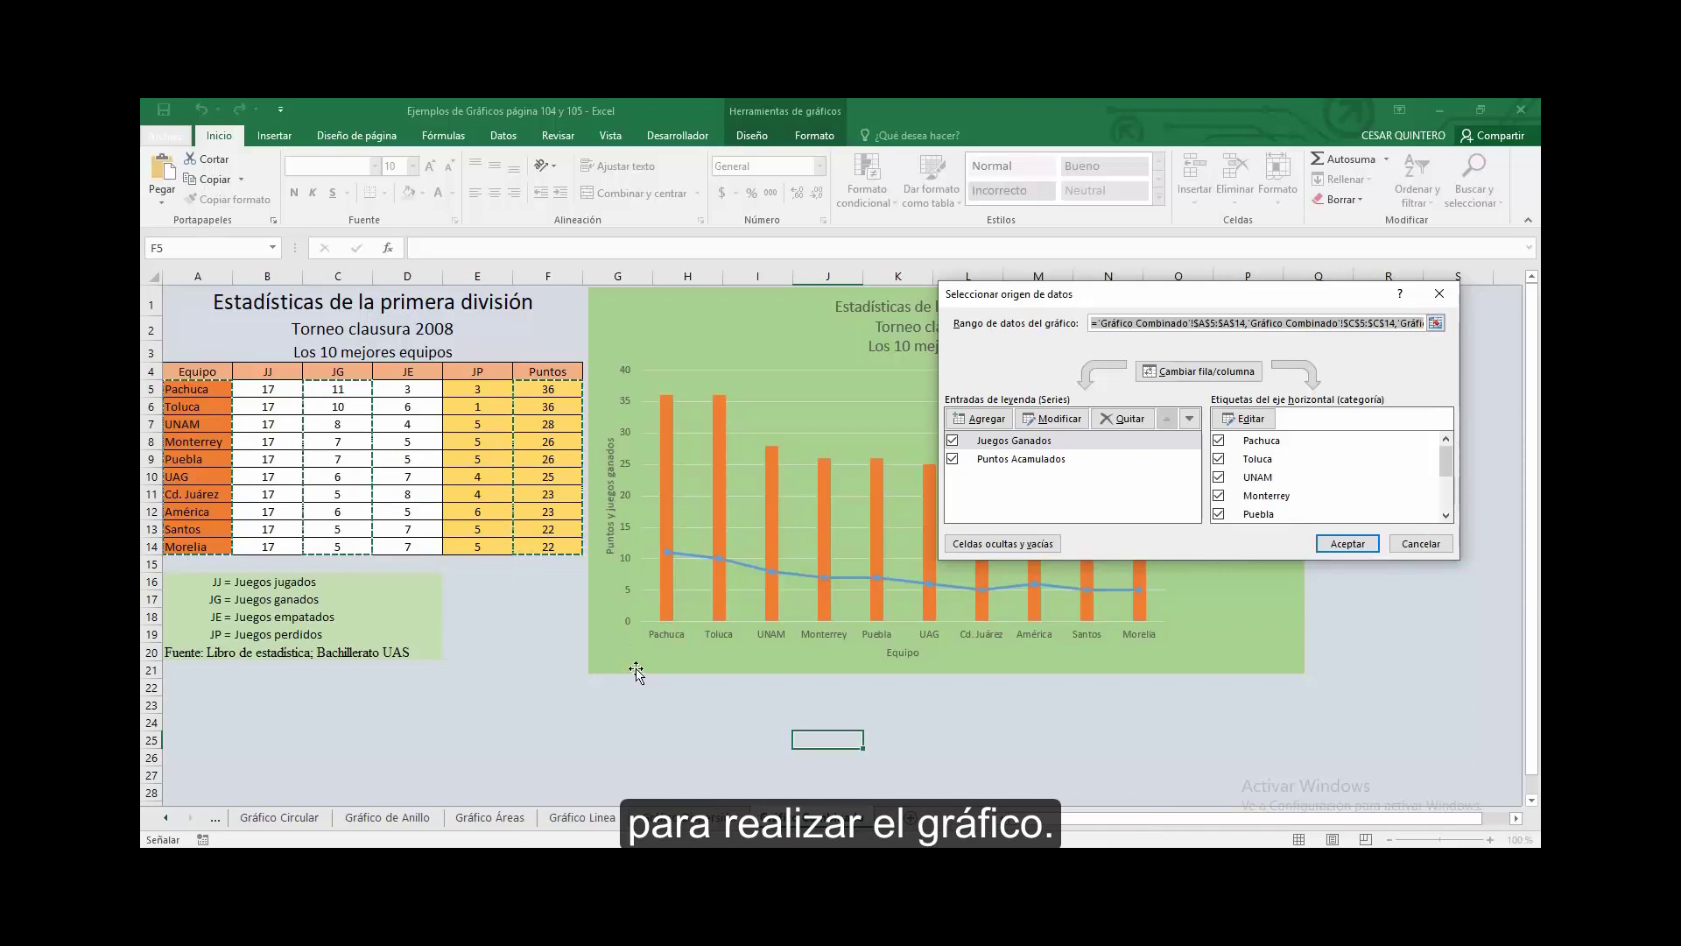
left_click(1443, 549)
left_click(1329, 740)
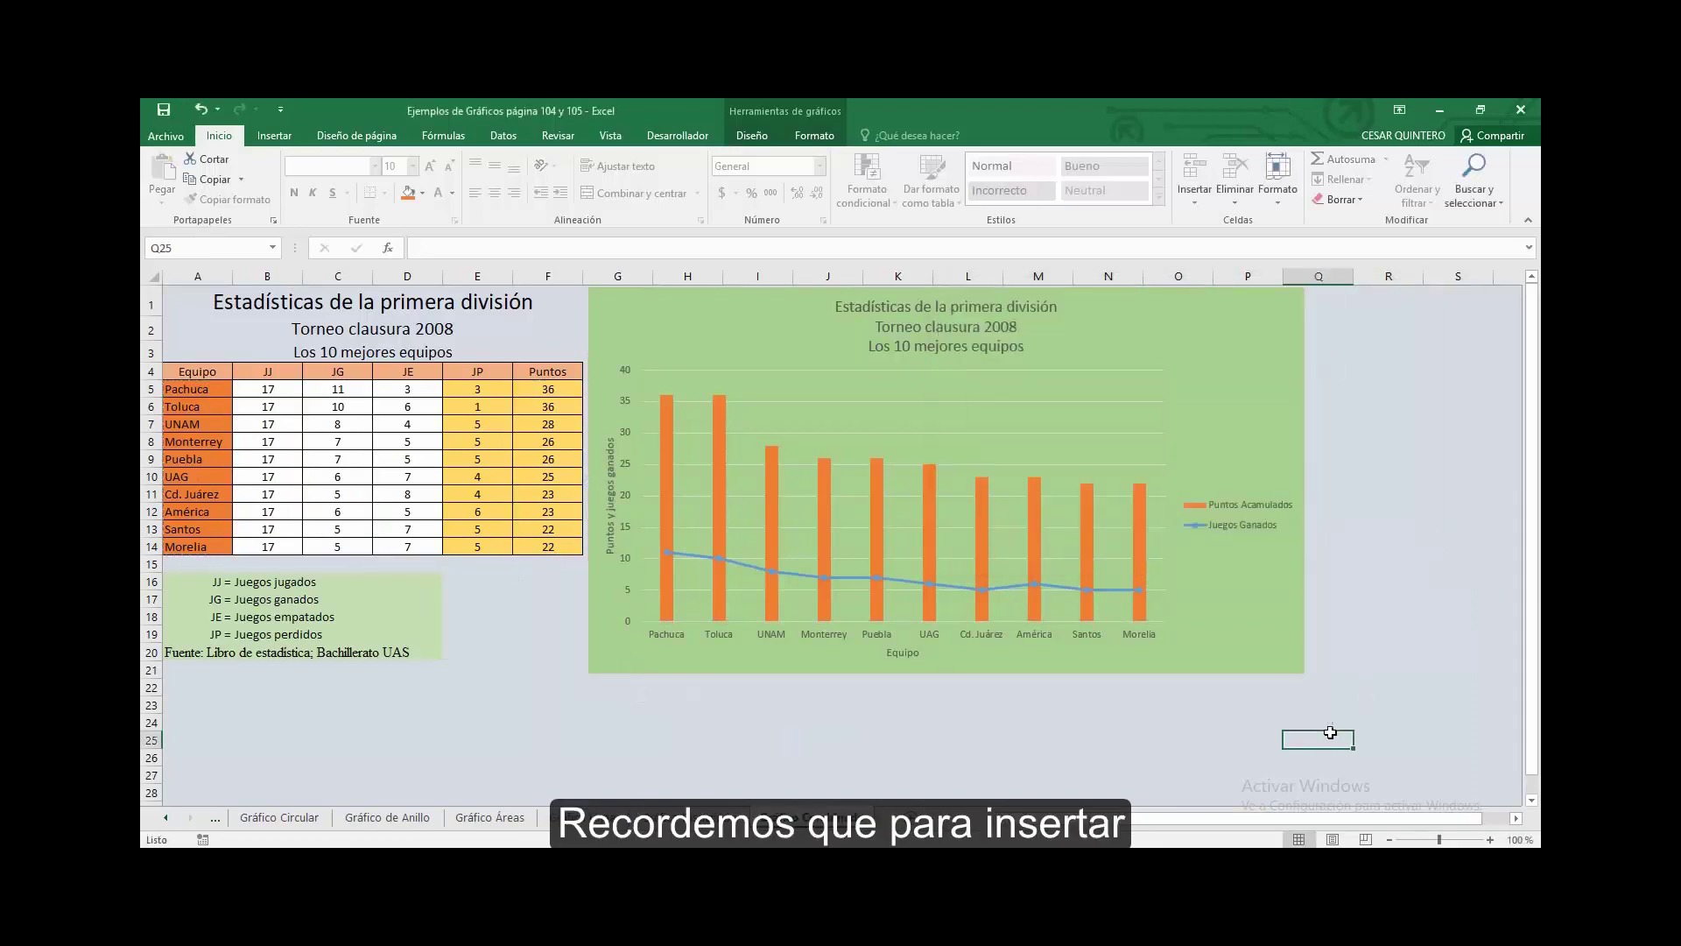
Try to insert a recommended chart with the empty cell M25 selected.
left_click(1038, 744)
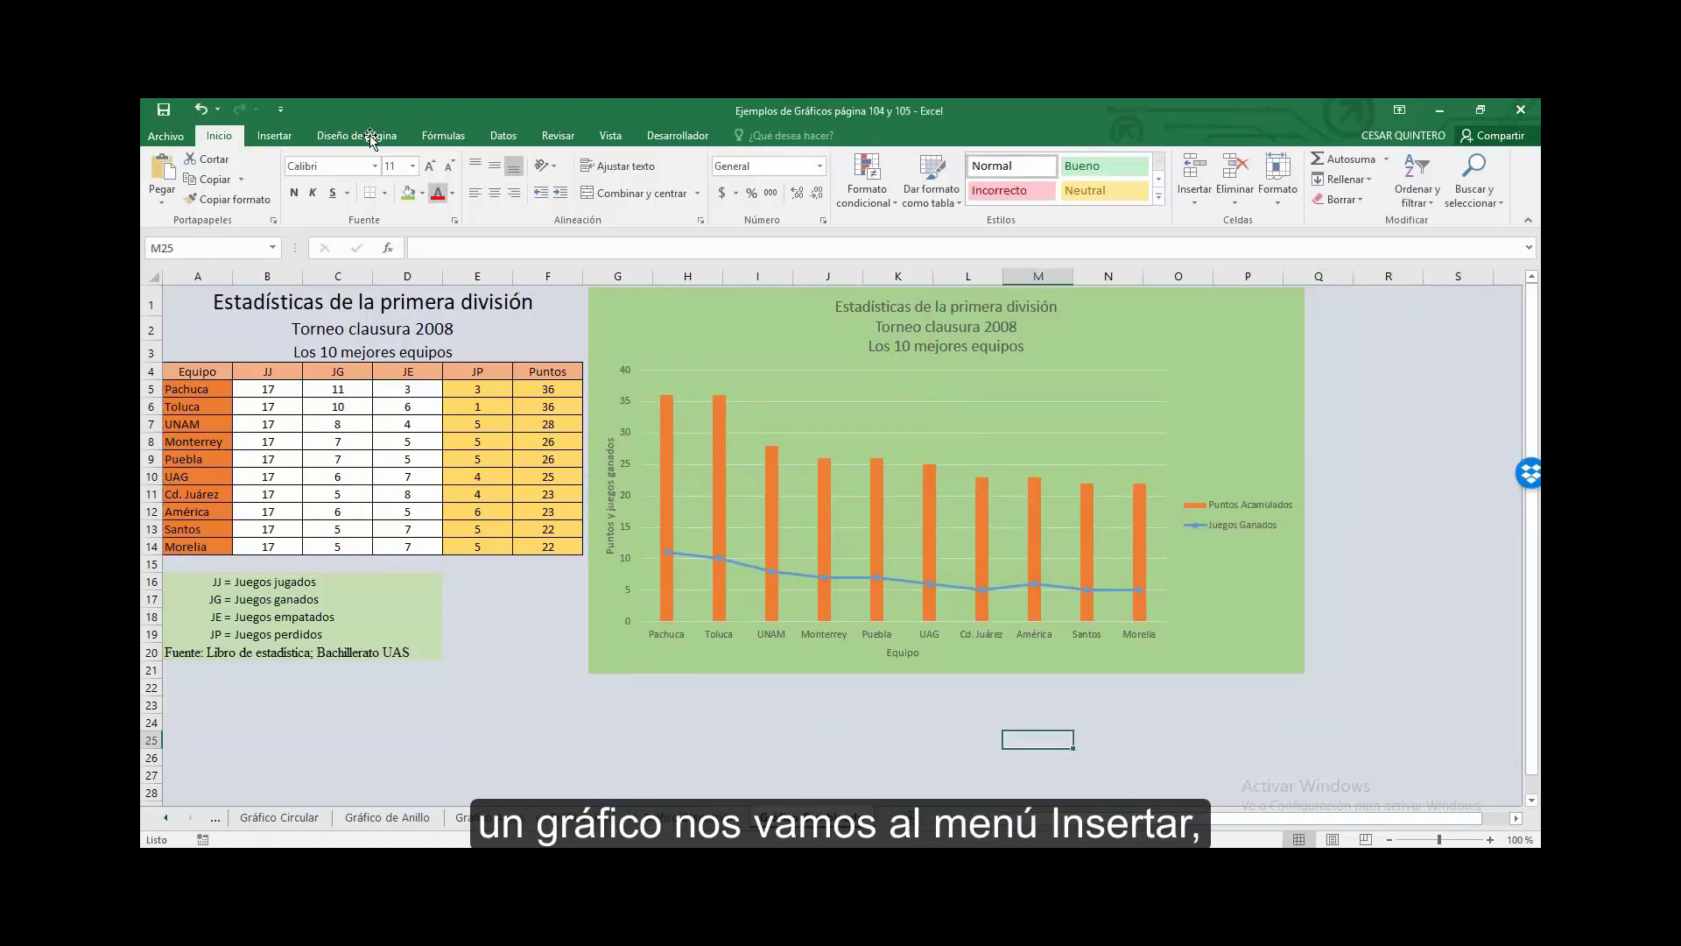
left_click(292, 137)
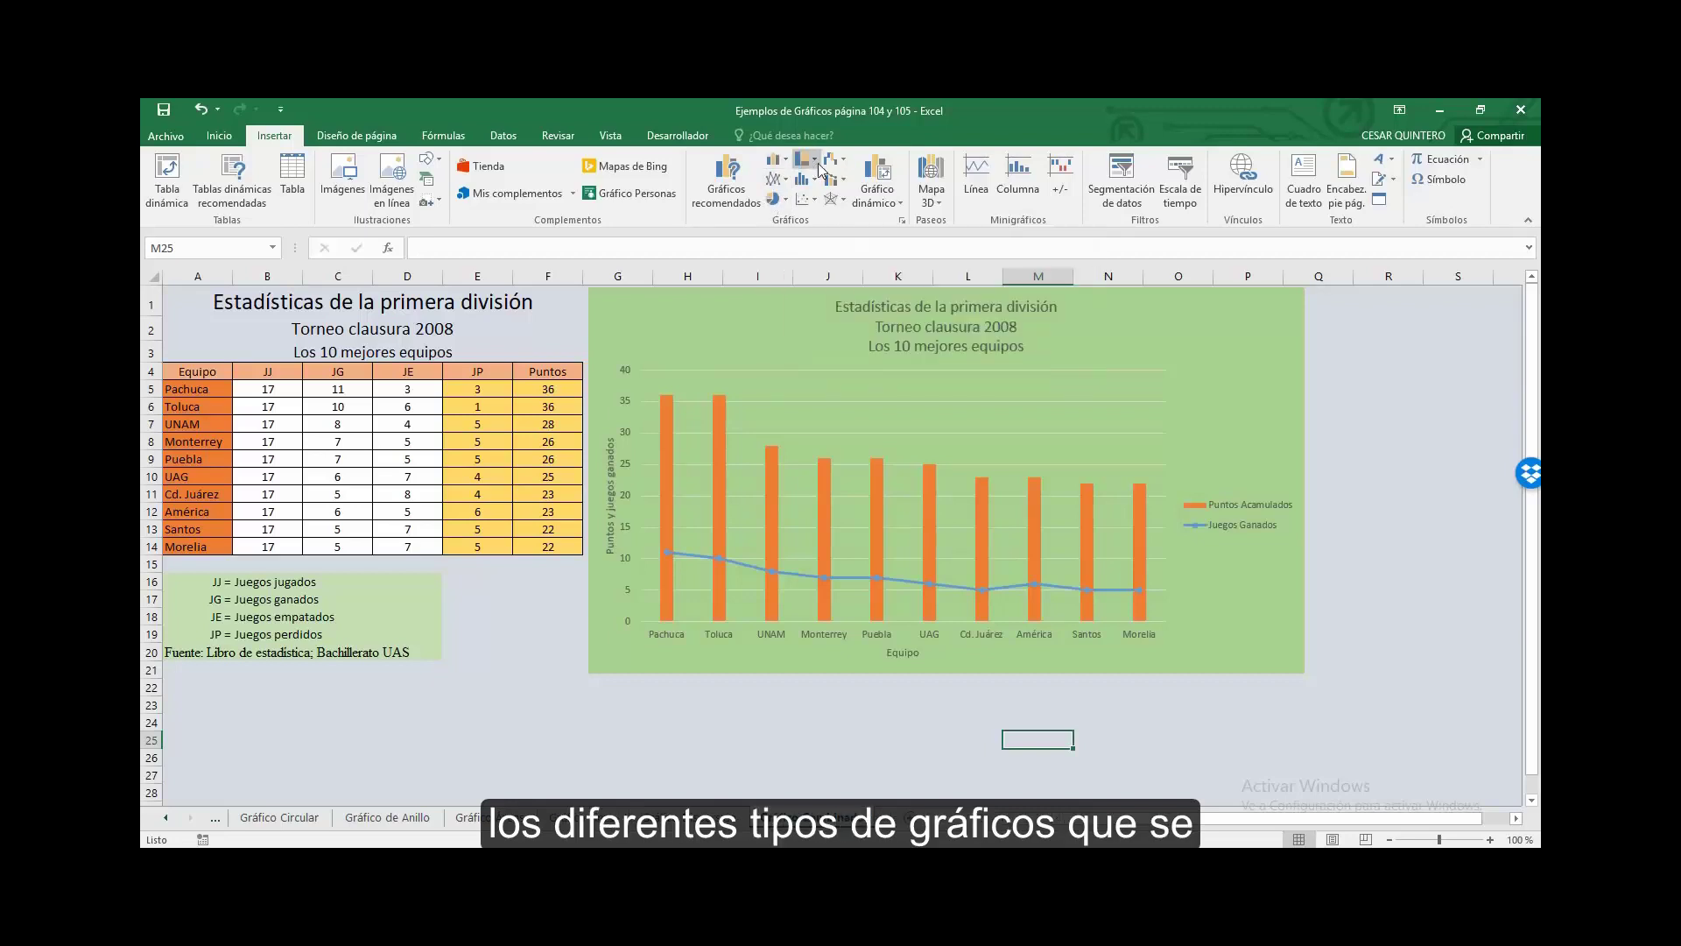
left_click(751, 197)
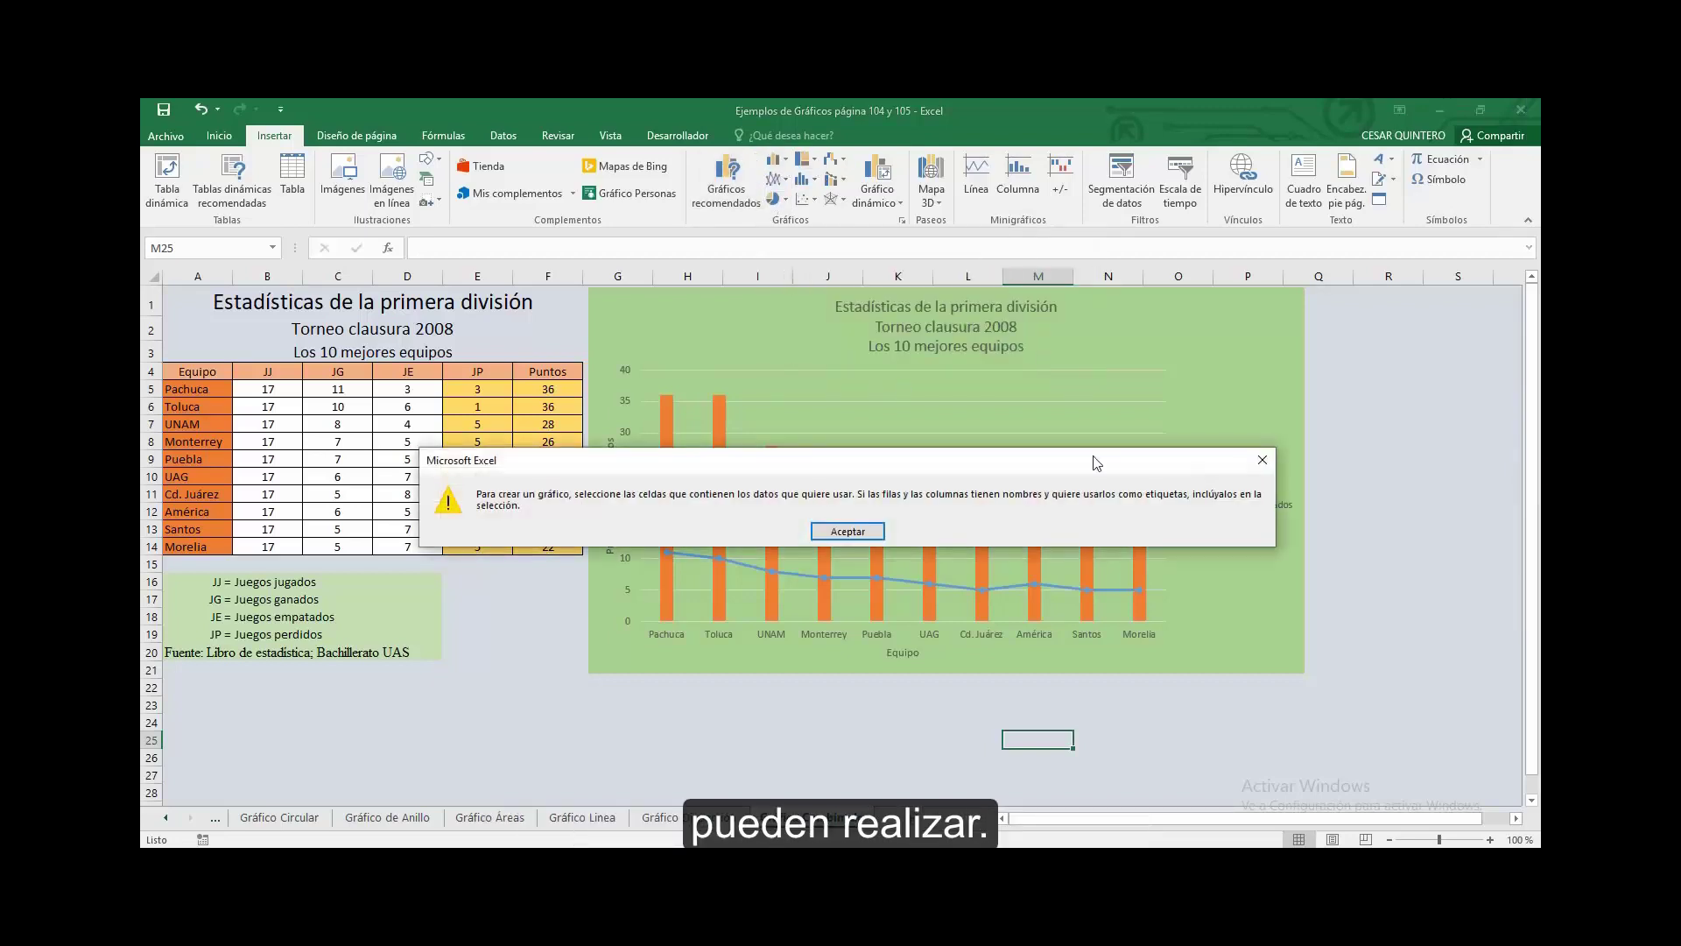
left_click(1261, 459)
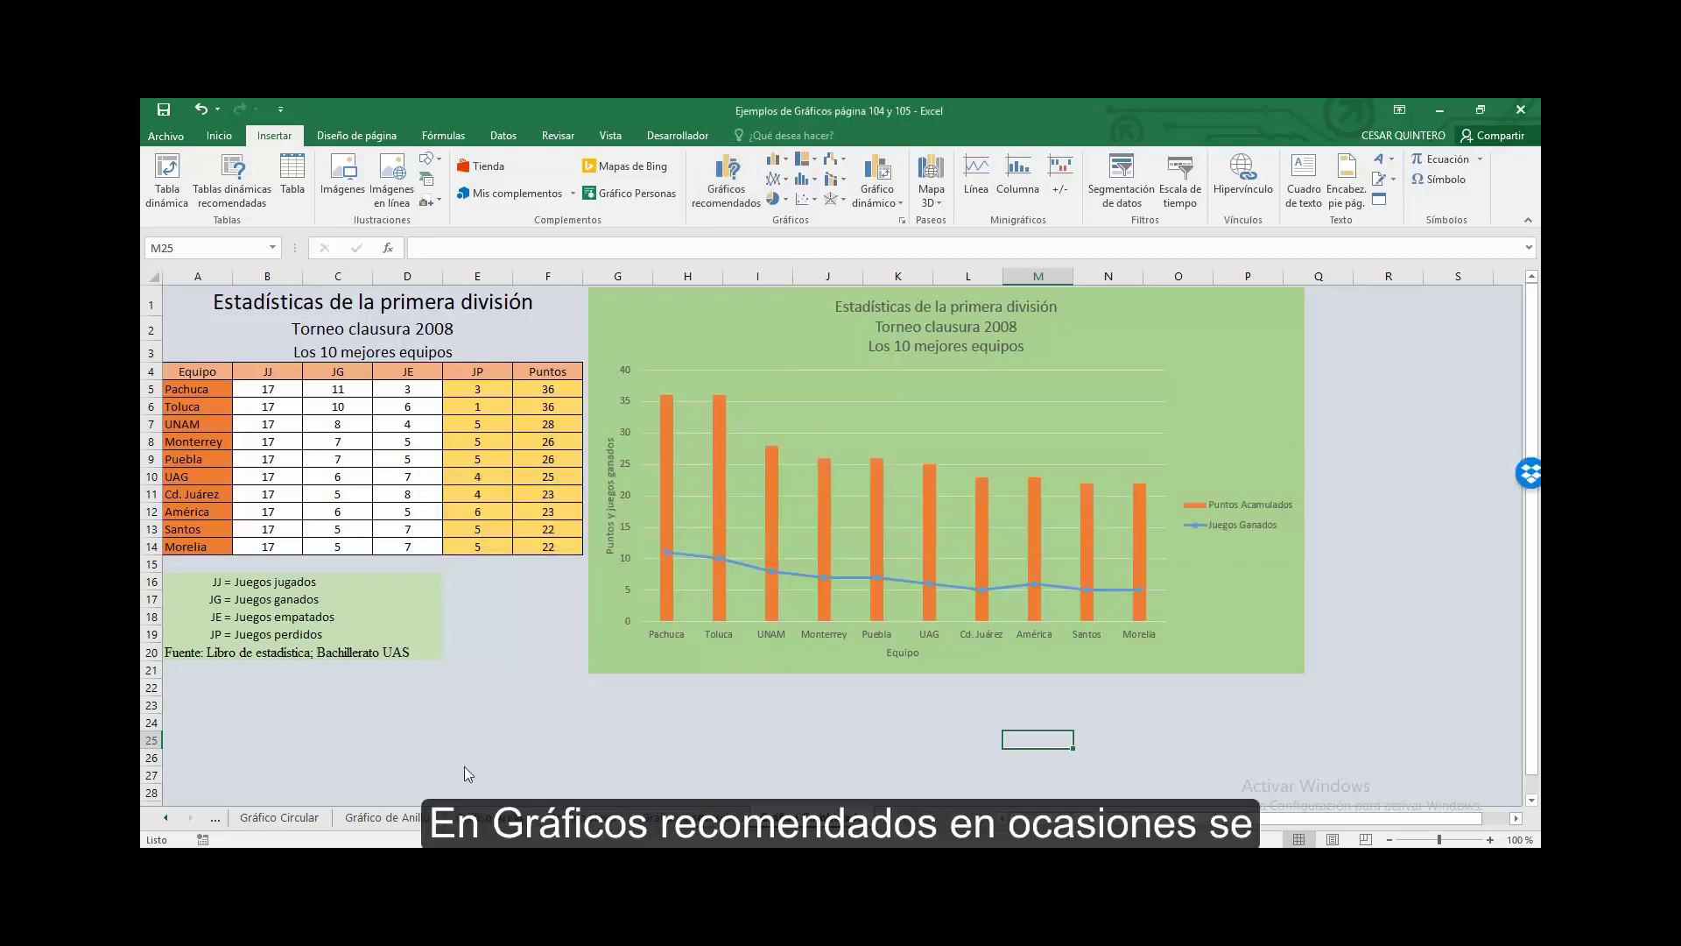